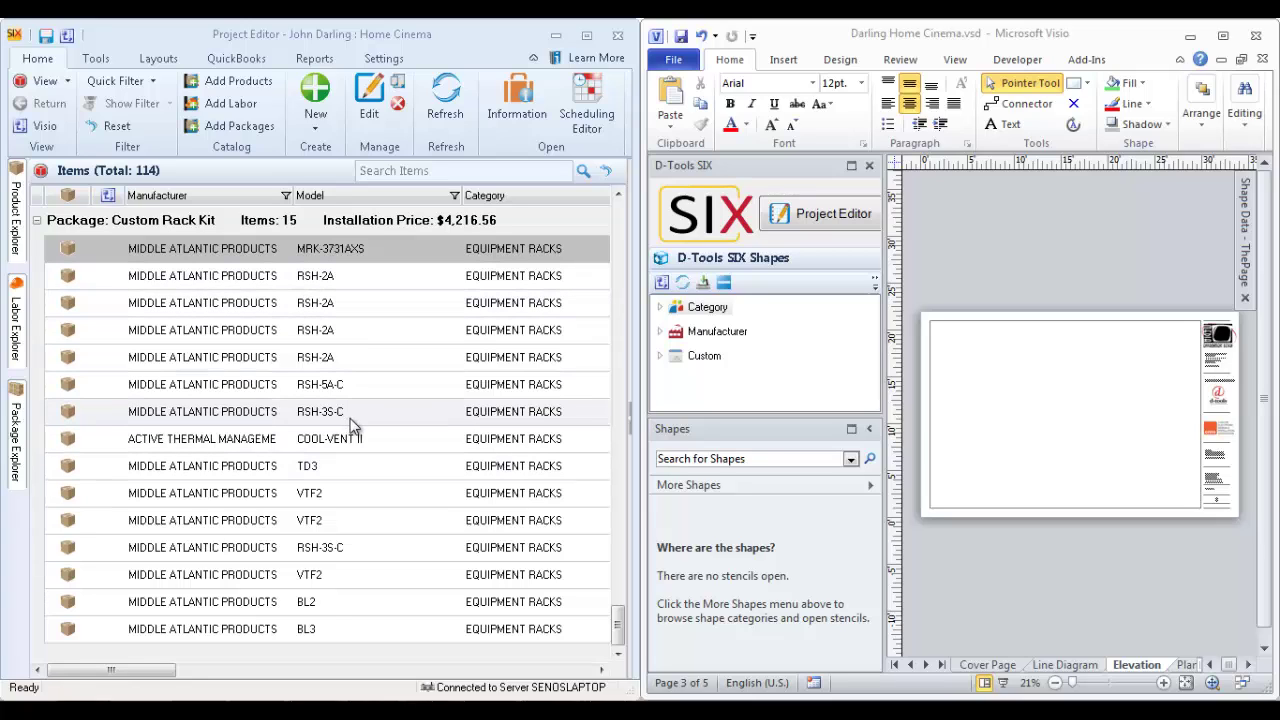
- Place the MRK-3731AXS equipment rack from the project items onto the Elevation page and shift it slightly down
{"action": "left_click", "coordinate": [223, 250]}
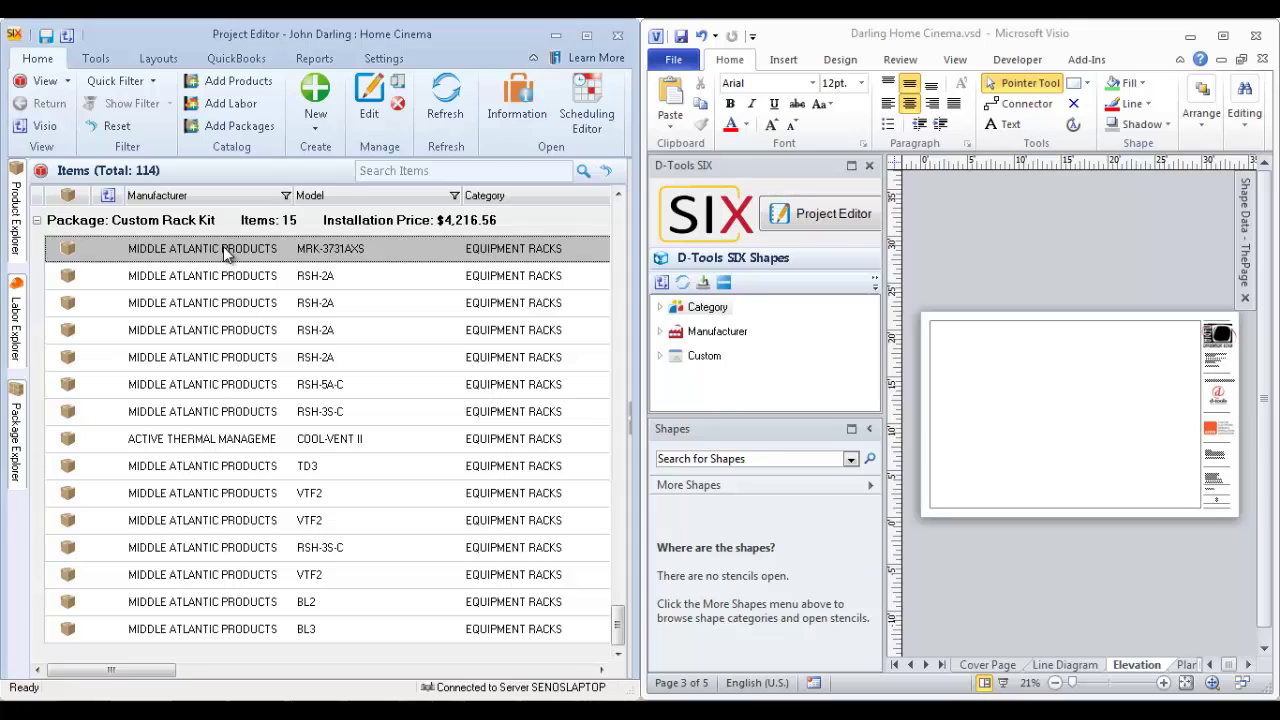
{"action": "left_click_drag", "start_coordinate": [223, 246], "coordinate": [1054, 427]}
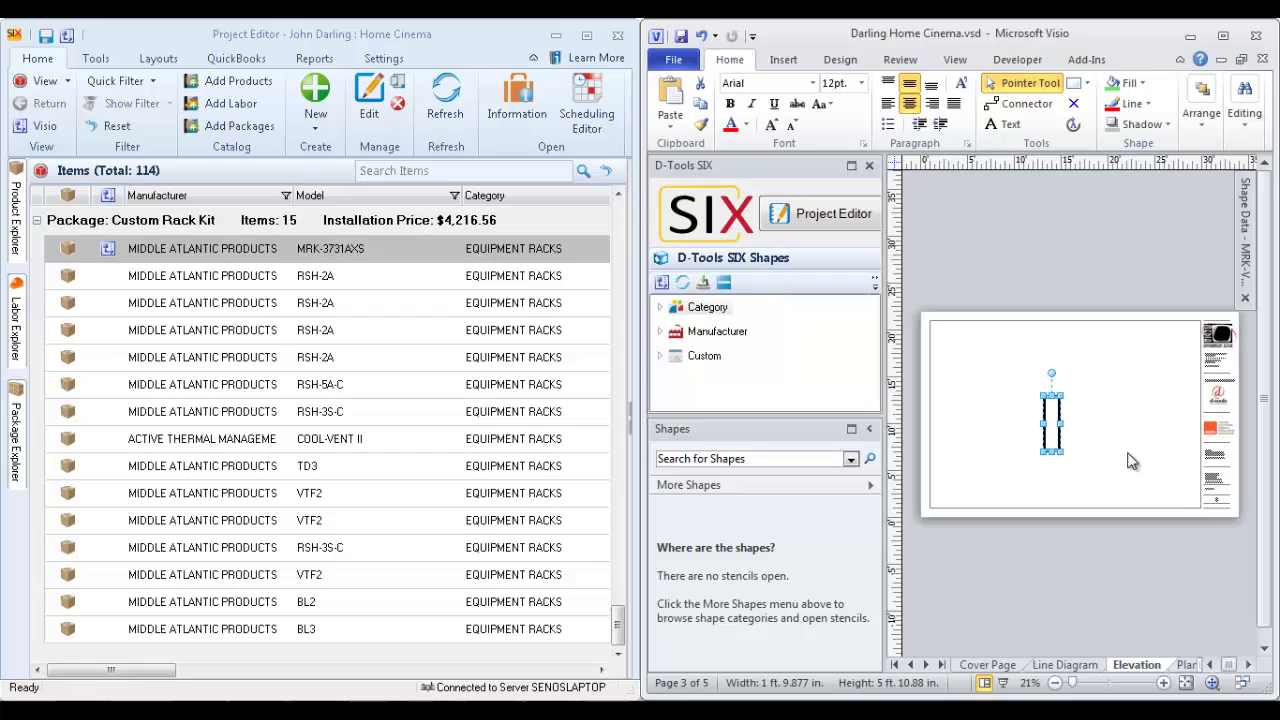
{"action": "left_click", "coordinate": [1092, 448]}
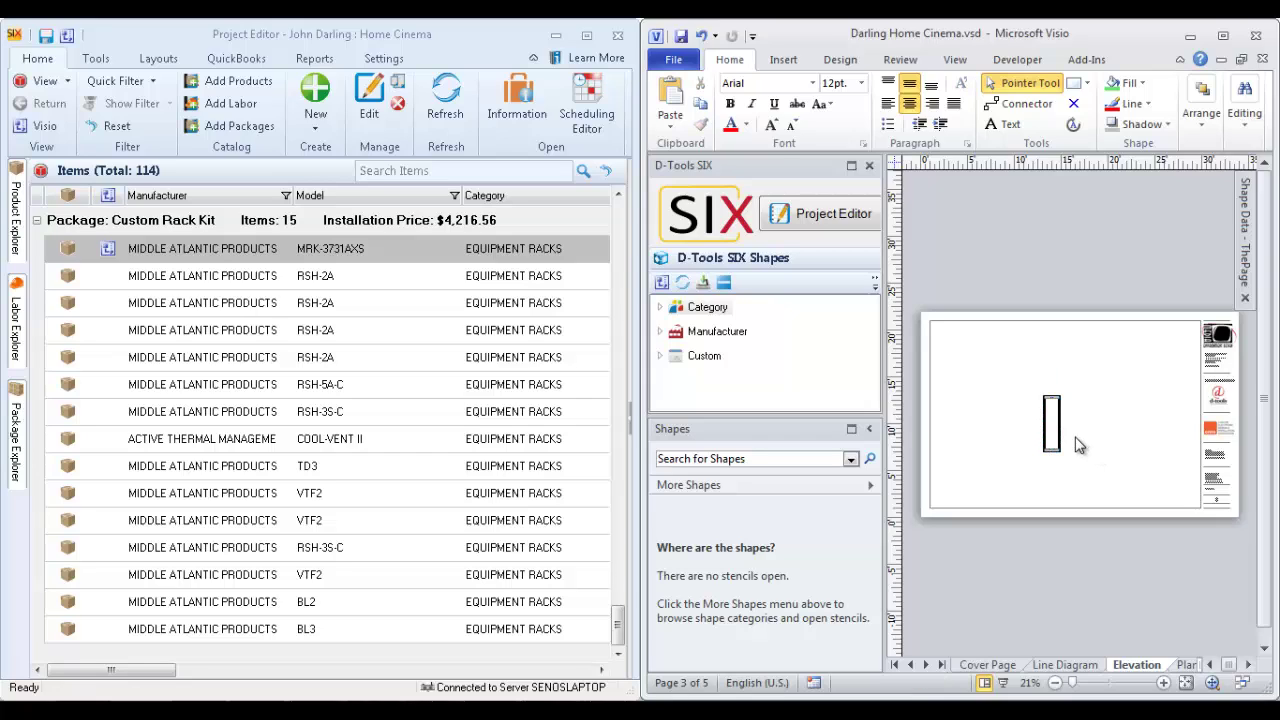
{"action": "mouse_move", "coordinate": [1016, 384]}
{"action": "left_mouse_down"}
{"action": "mouse_move", "coordinate": [1112, 492]}
{"action": "mouse_move", "coordinate": [1107, 463]}
{"action": "left_mouse_up"}
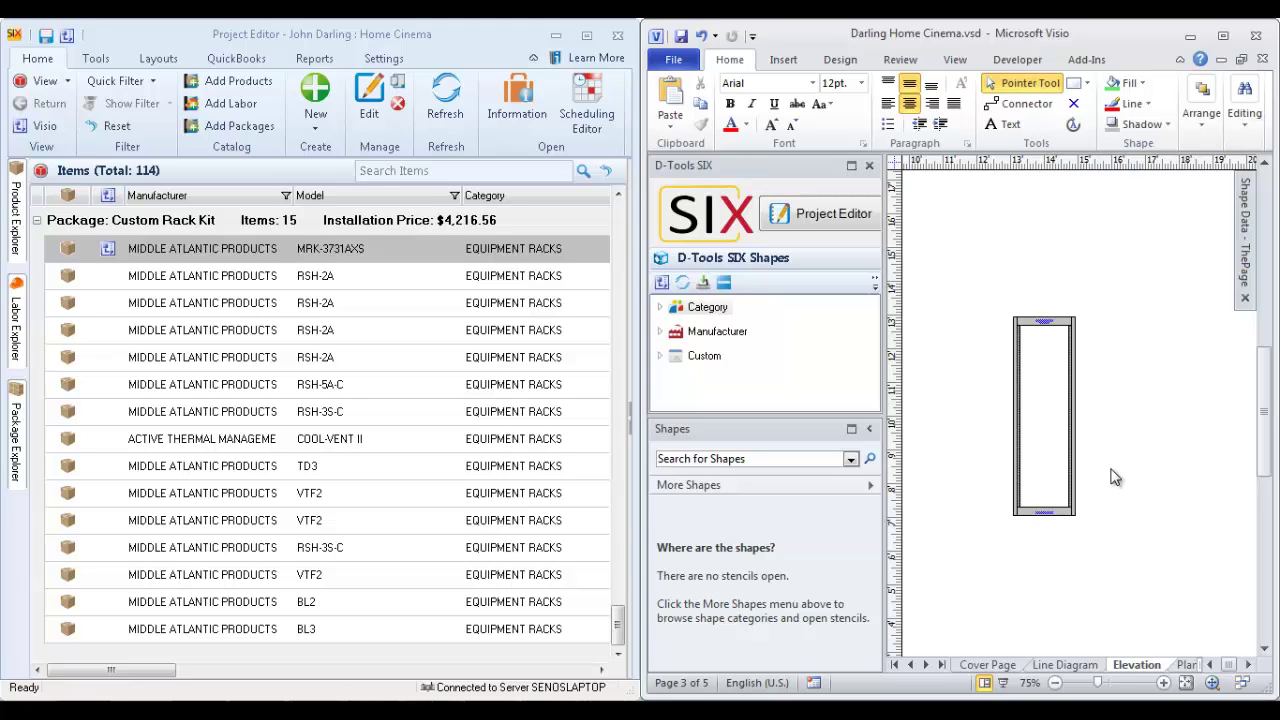
{"action": "scroll", "coordinate": [1111, 472], "scroll_direction": "down", "scroll_amount": 3}
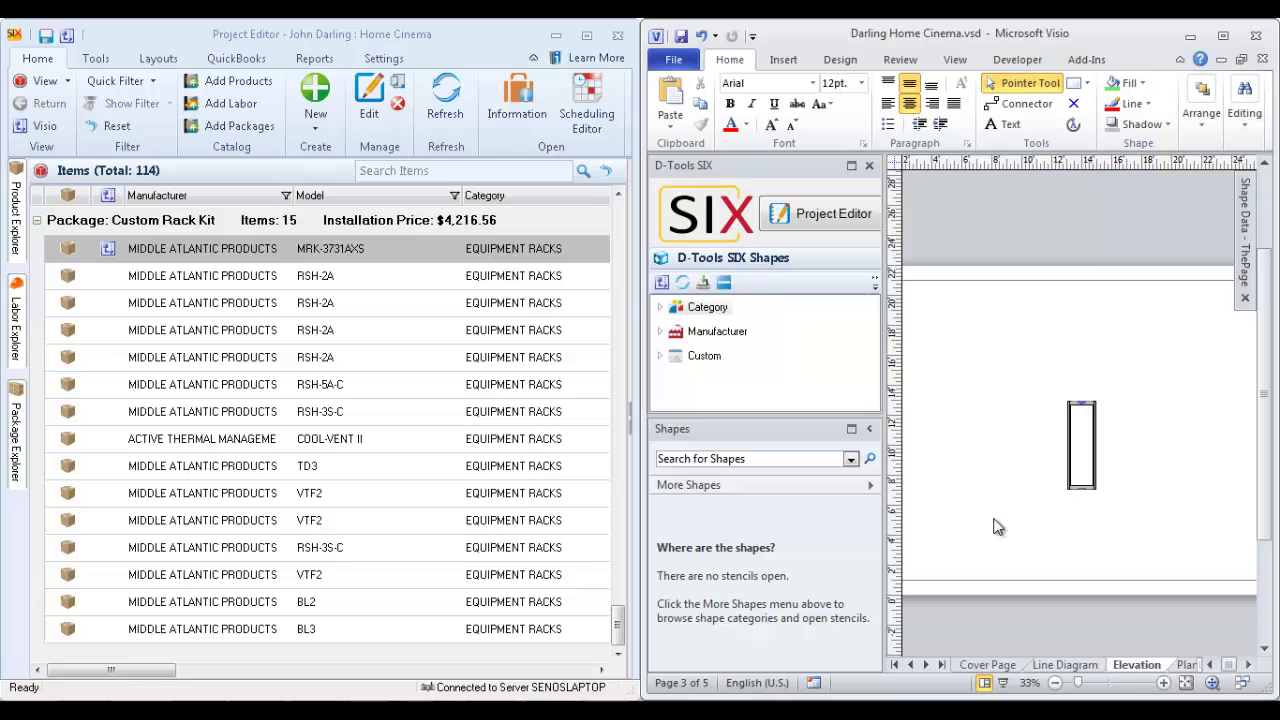
{"action": "scroll", "coordinate": [1110, 505], "scroll_direction": "up", "scroll_amount": 1}
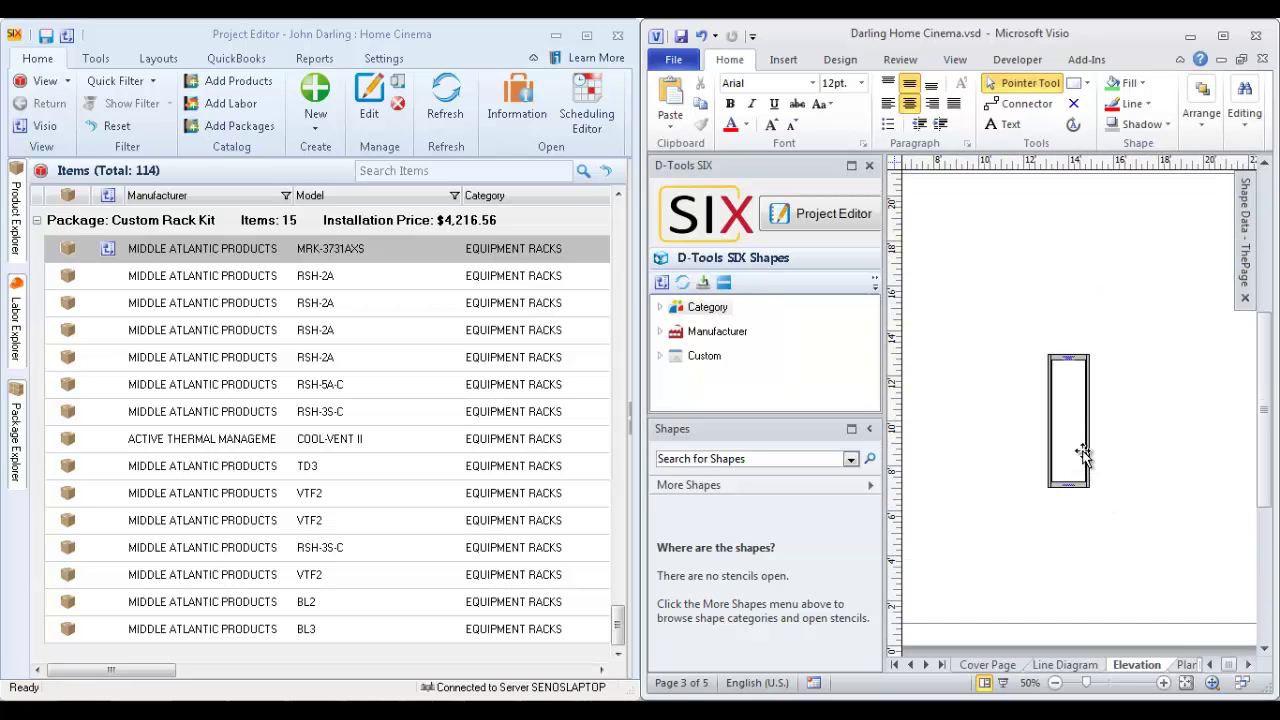
{"action": "left_click_drag", "start_coordinate": [1090, 442], "coordinate": [1102, 474]}
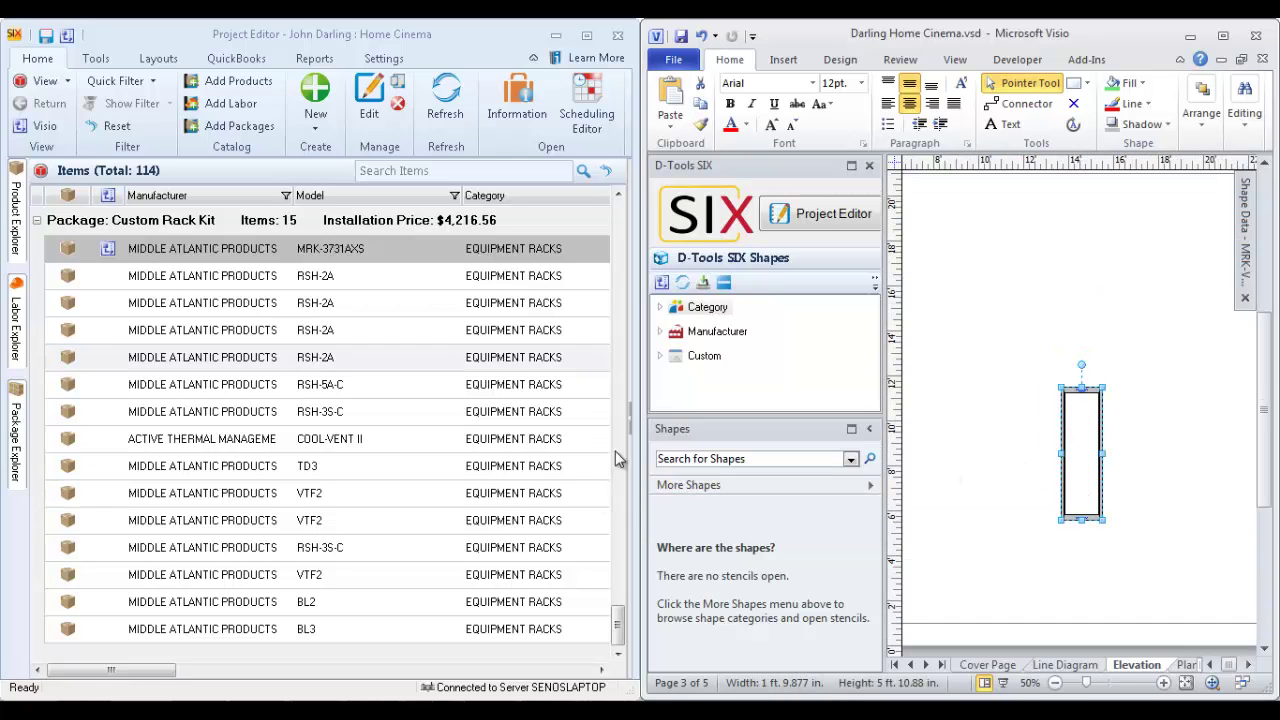
- Add the McIntosh MX150 processor from the project items to the Elevation page, beside the rack
{"action": "left_click_drag", "start_coordinate": [617, 625], "coordinate": [617, 313]}
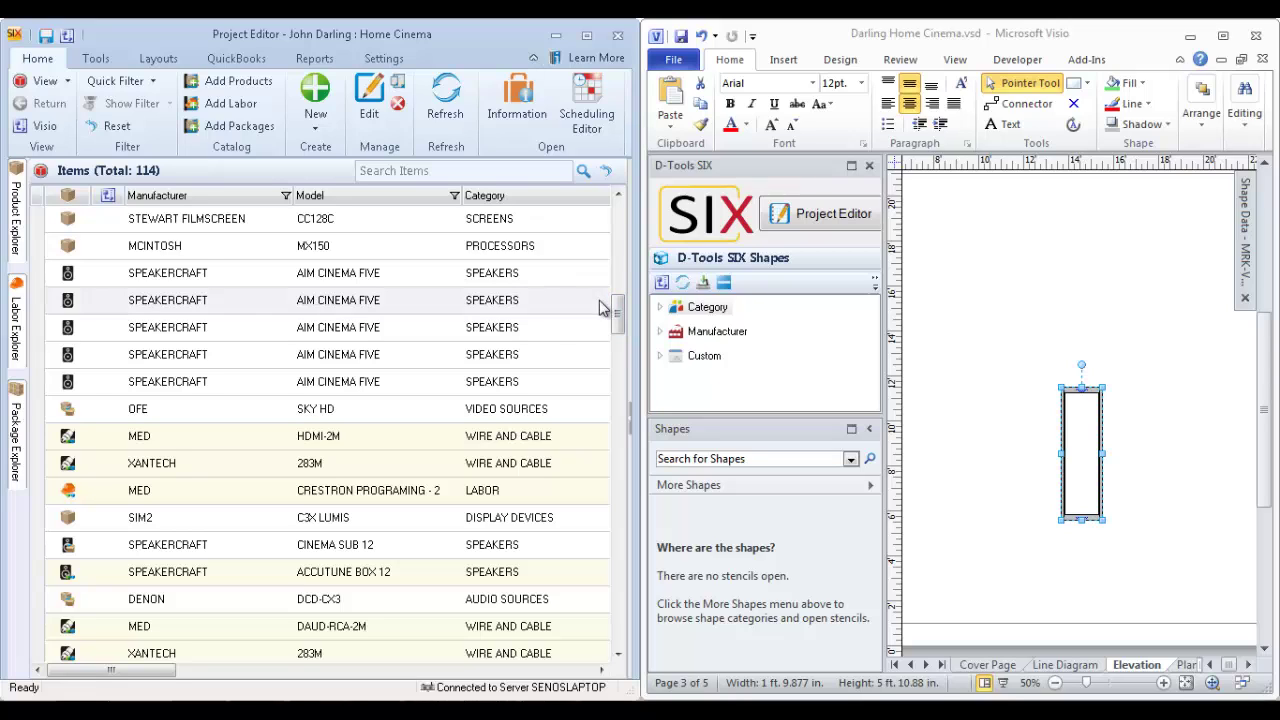
{"action": "left_click", "coordinate": [185, 247]}
{"action": "left_click_drag", "start_coordinate": [172, 250], "coordinate": [1063, 485]}
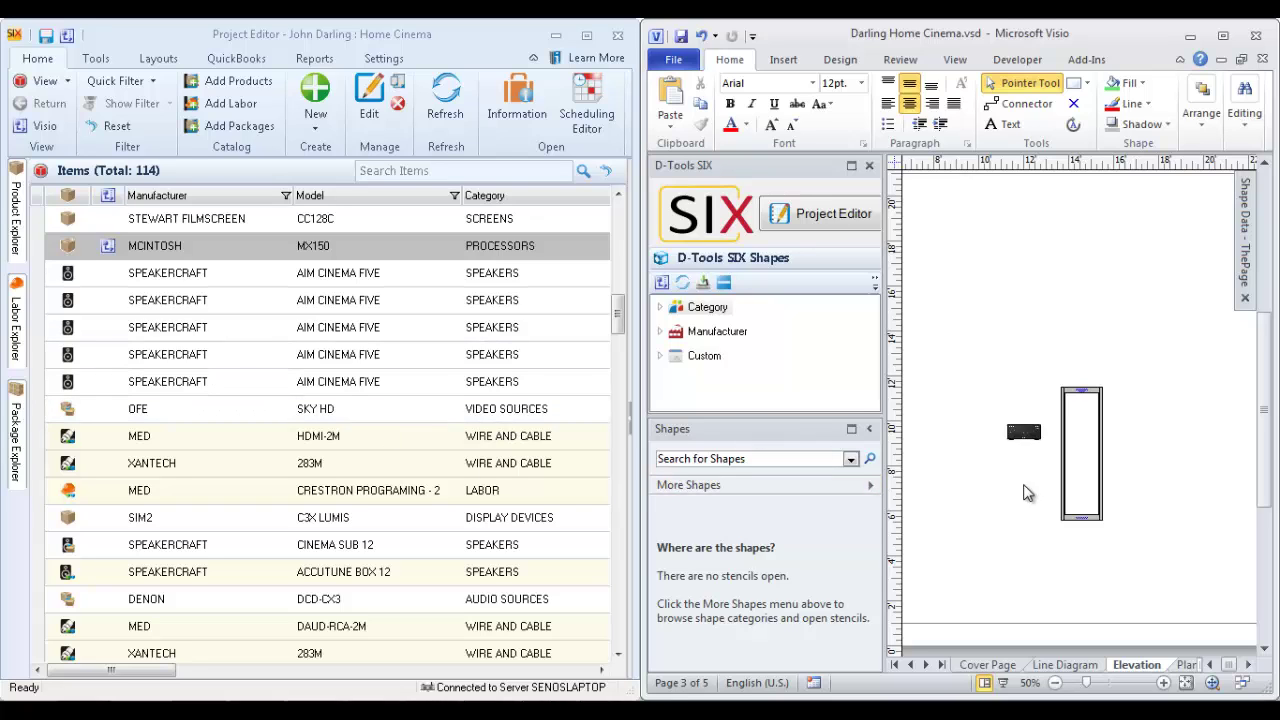
- Maximize the Visio window and move the equipment rack slightly up and away from the processor
{"action": "left_click", "coordinate": [1222, 35]}
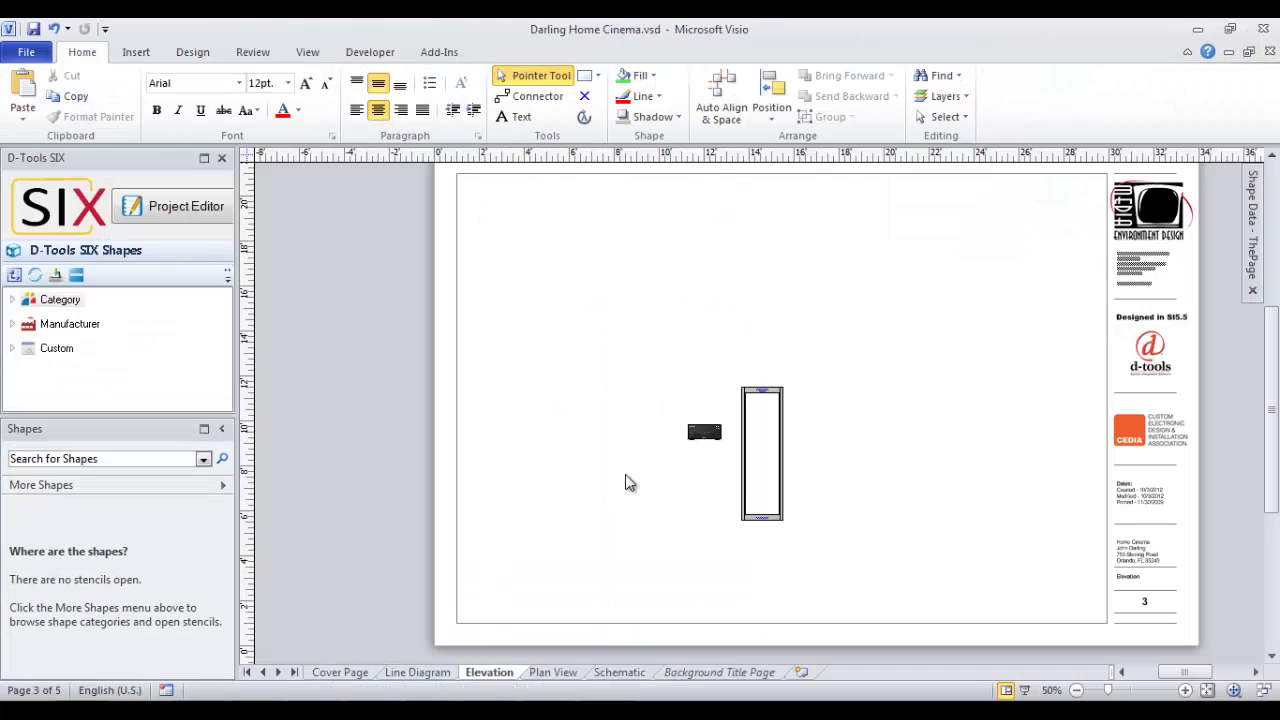
{"action": "scroll", "coordinate": [715, 428], "scroll_direction": "up", "scroll_amount": 2}
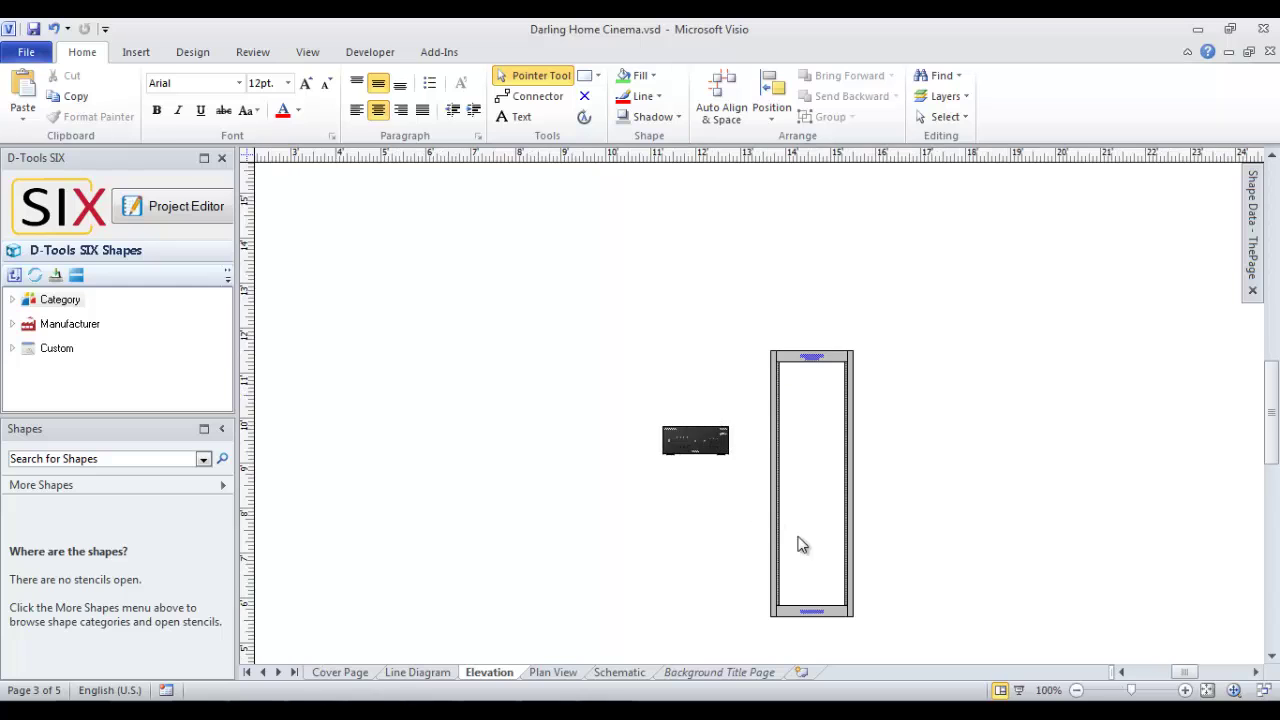
{"action": "left_click_drag", "start_coordinate": [846, 537], "coordinate": [858, 496]}
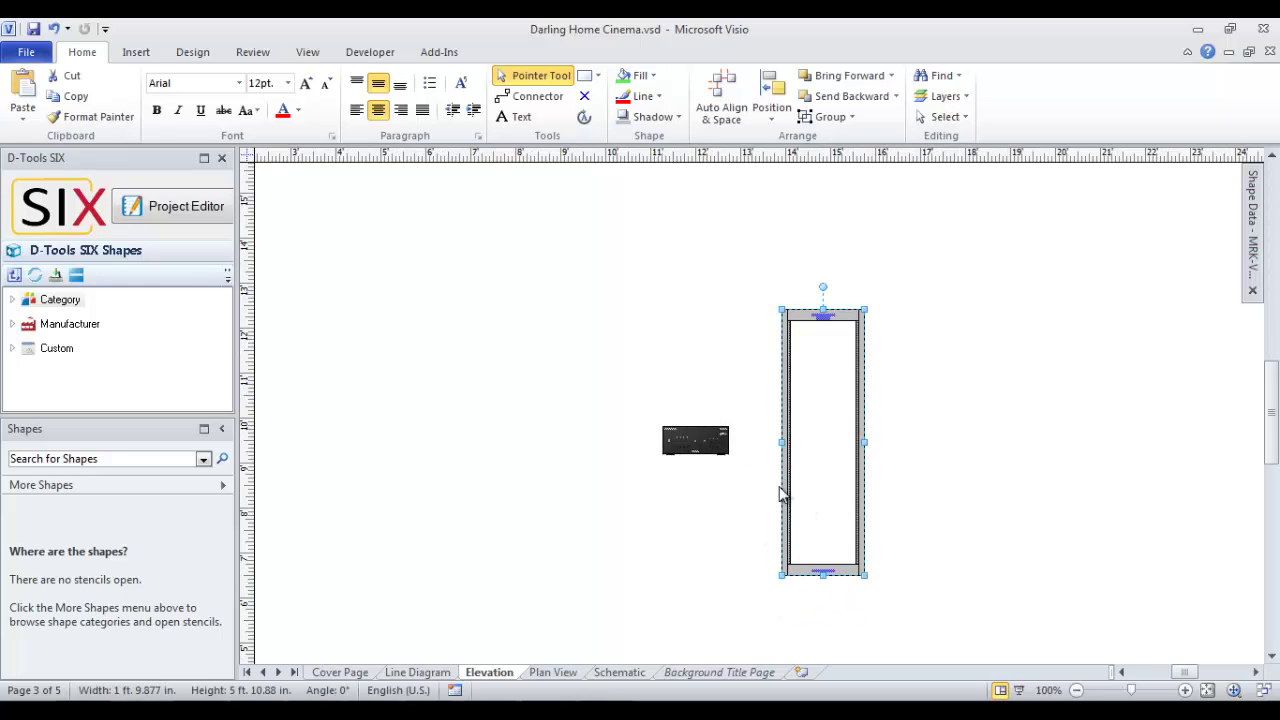
{"action": "scroll", "coordinate": [783, 492], "scroll_direction": "up", "scroll_amount": 2}
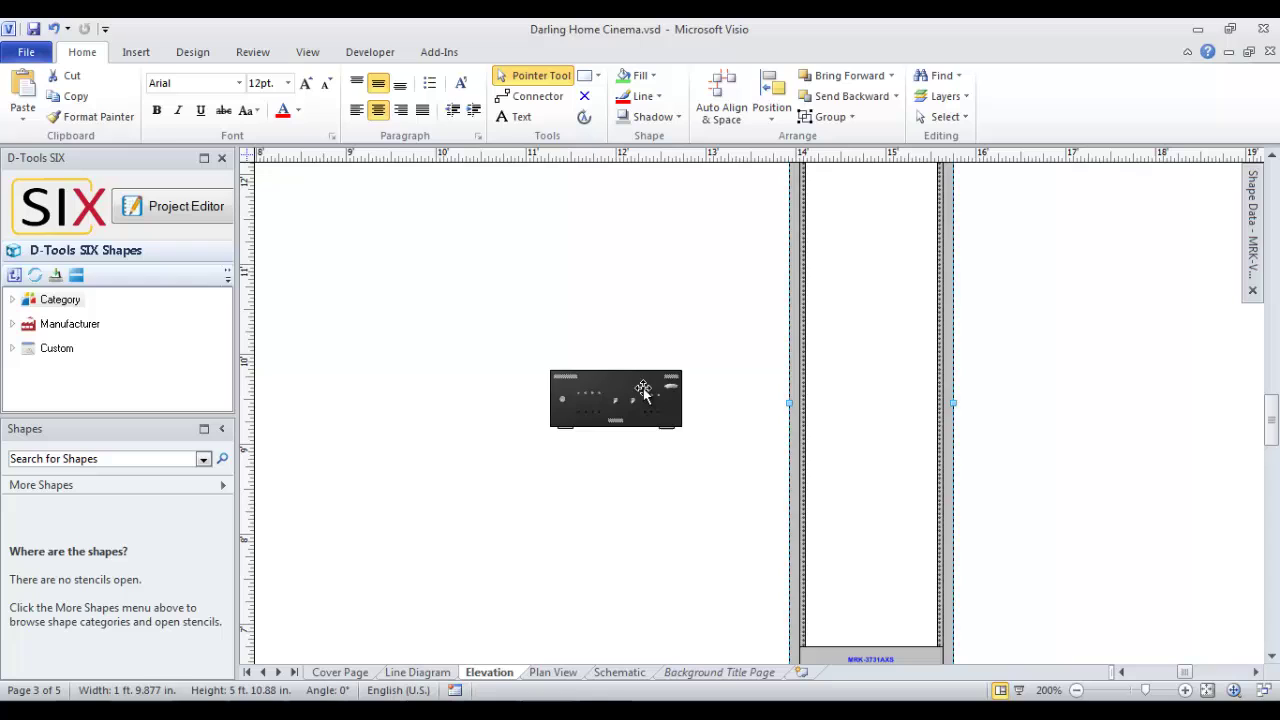
- Examine the MX150 processor shape's dimensions and the text labels on its front panel
{"action": "left_click", "coordinate": [643, 392]}
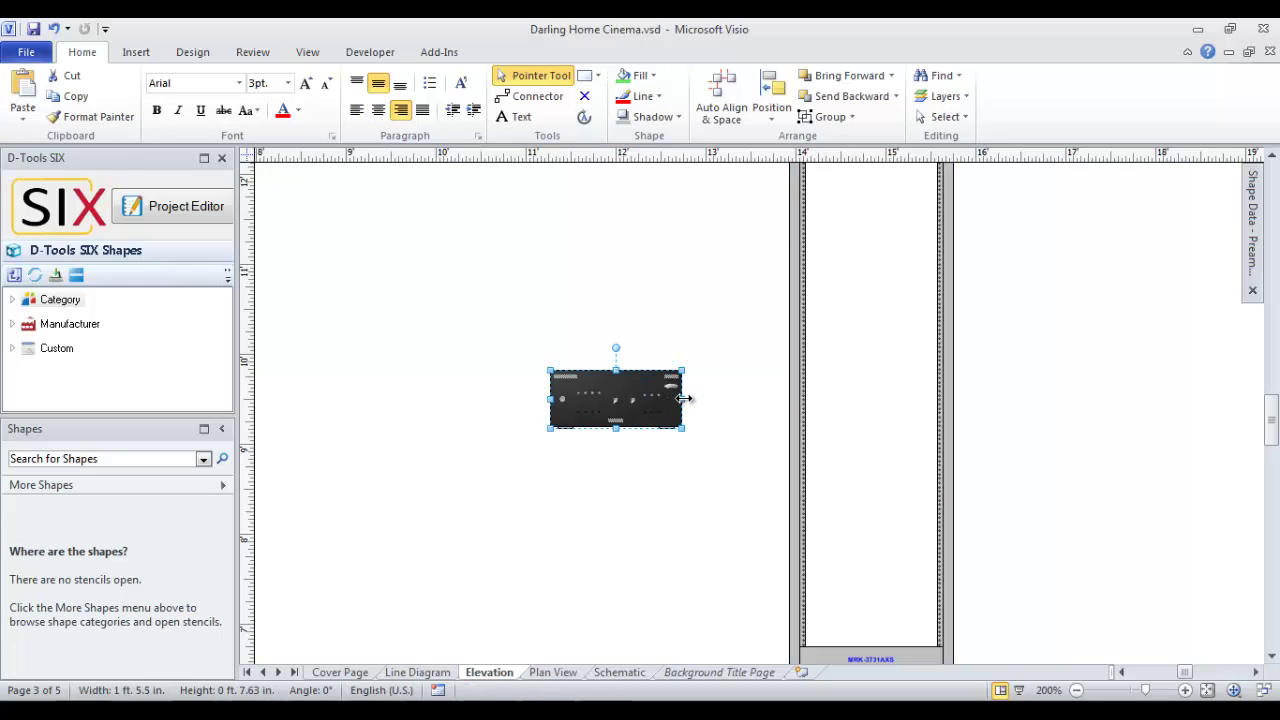
{"action": "left_click", "coordinate": [708, 440]}
{"action": "scroll", "coordinate": [631, 420], "scroll_direction": "up", "scroll_amount": 2}
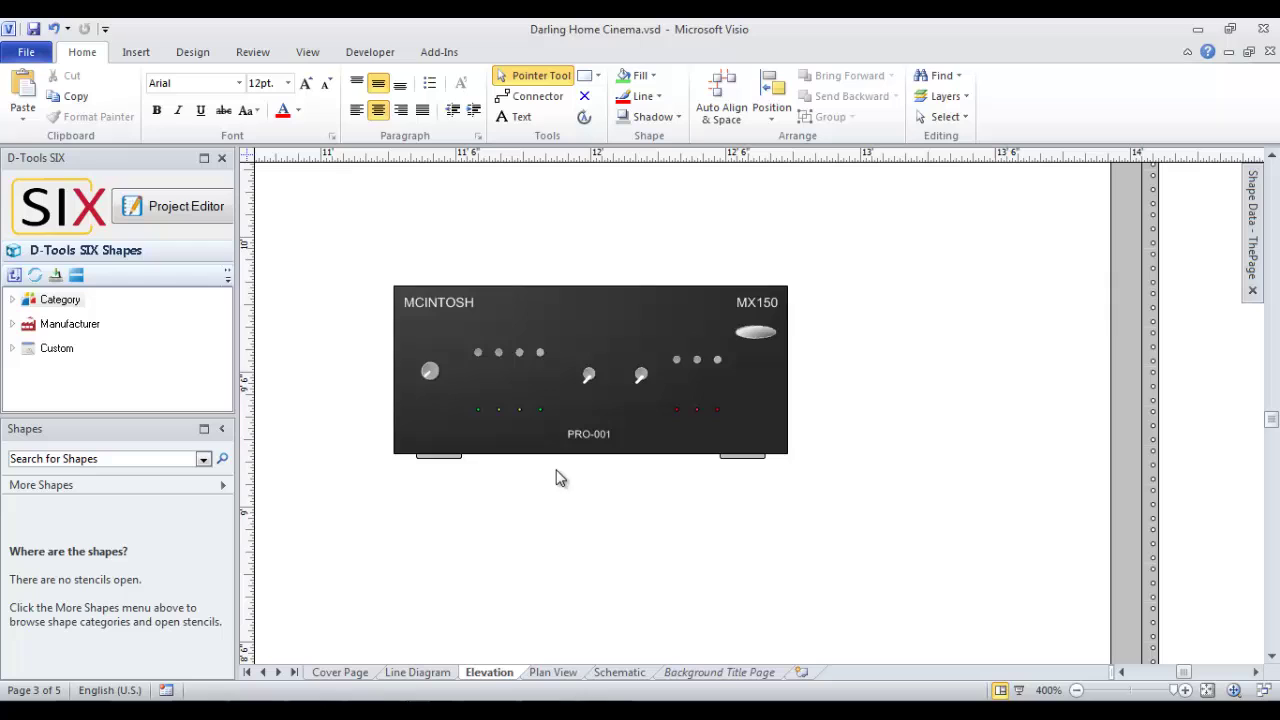
- Select the MX150 processor on the page and expand the Processors category in the D-Tools shape library
{"action": "left_click", "coordinate": [14, 302]}
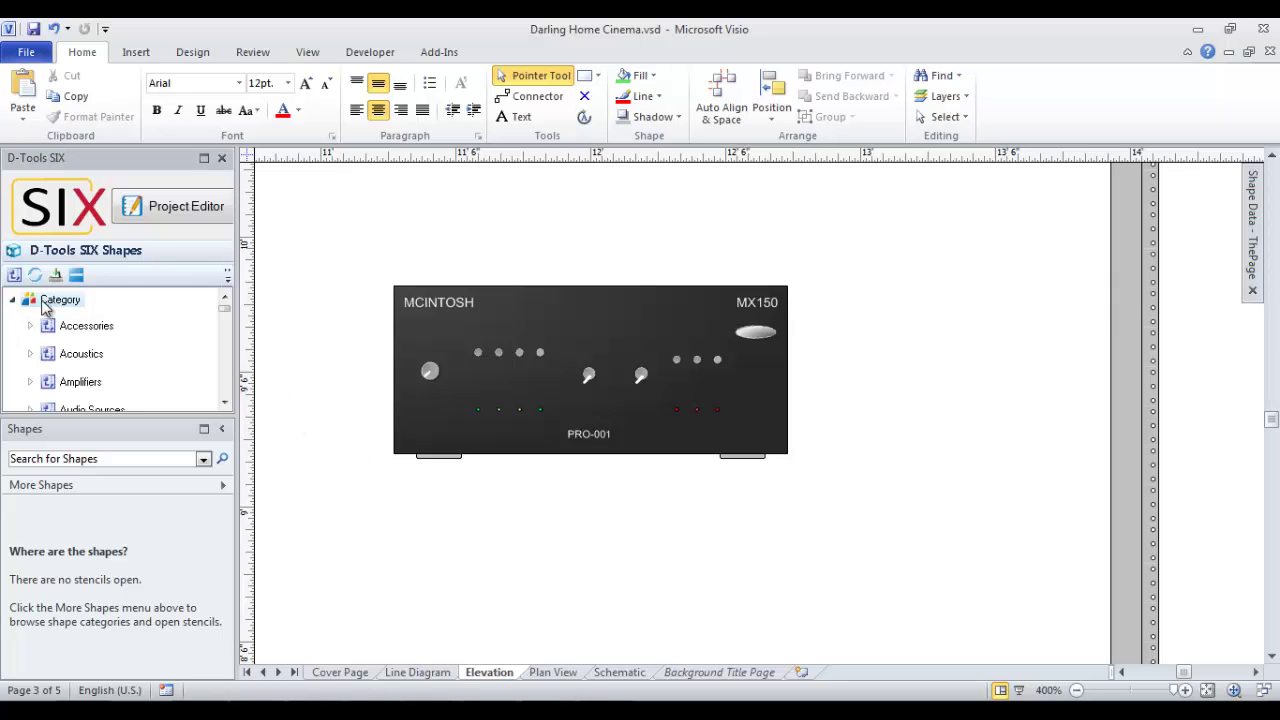
{"action": "left_click", "coordinate": [562, 368]}
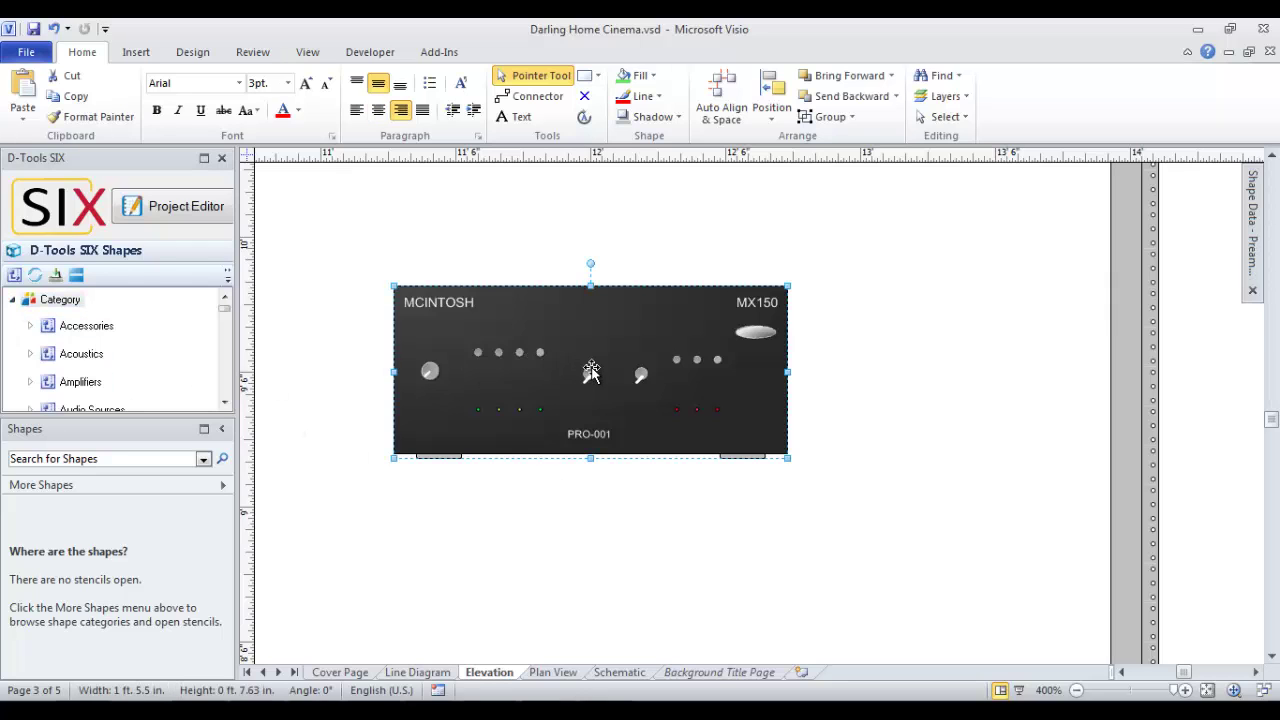
{"action": "double_click", "coordinate": [593, 369]}
{"action": "left_click", "coordinate": [225, 401]}
{"action": "left_click", "coordinate": [225, 401]}
{"action": "left_click", "coordinate": [225, 401]}
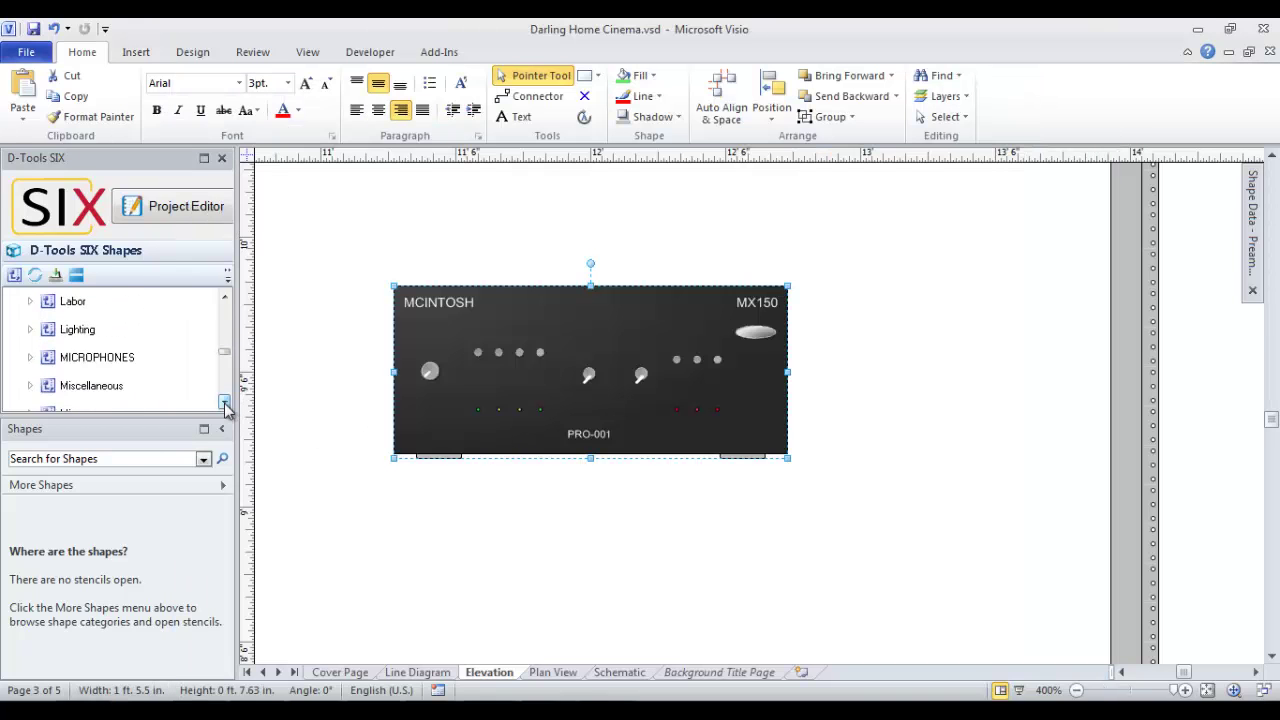
{"action": "left_click", "coordinate": [225, 401]}
{"action": "left_click", "coordinate": [225, 401]}
{"action": "left_click", "coordinate": [225, 401]}
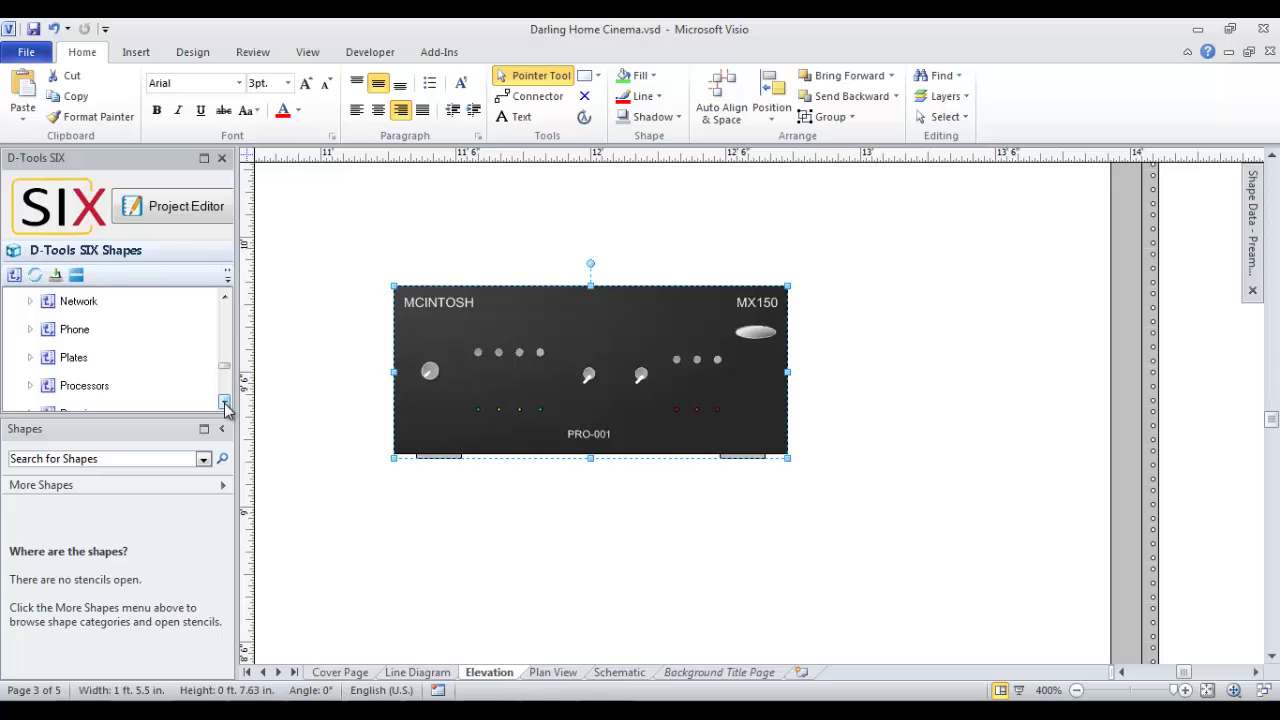
{"action": "left_click", "coordinate": [100, 386]}
{"action": "left_click", "coordinate": [31, 386]}
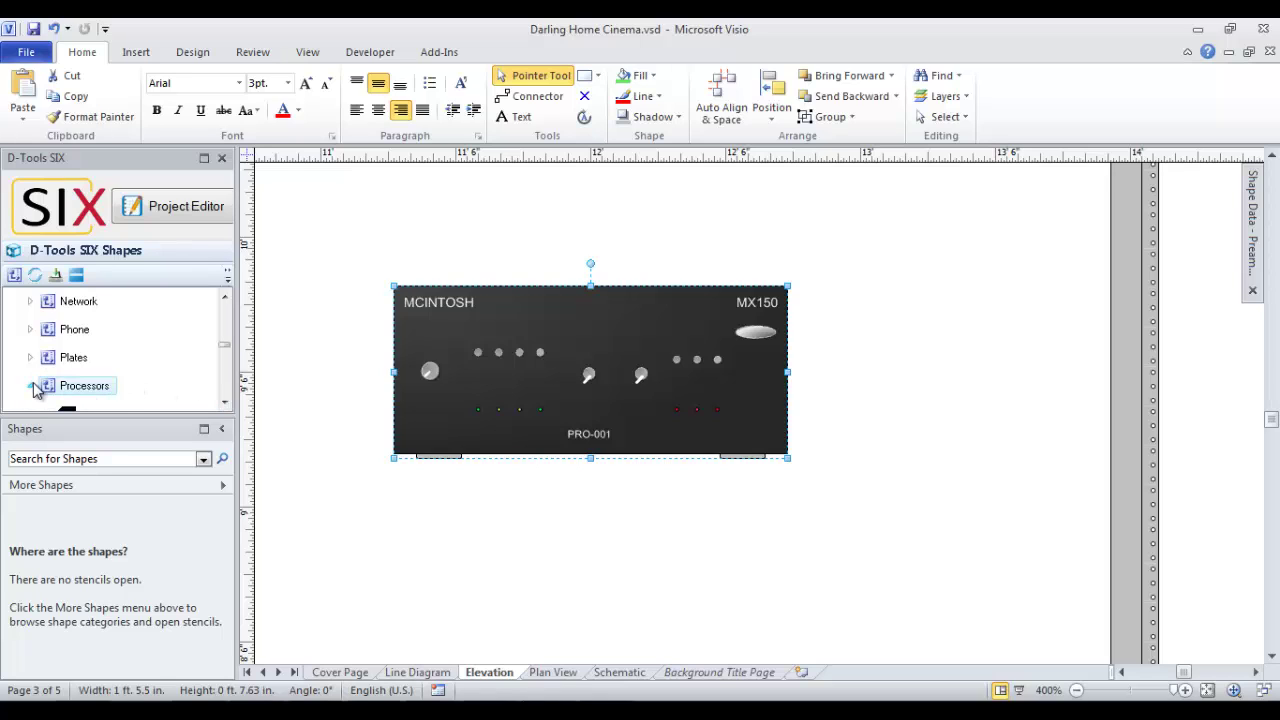
- Enlarge the D-Tools shape library and examine the shapes available in the Processors category
{"action": "left_click", "coordinate": [204, 158]}
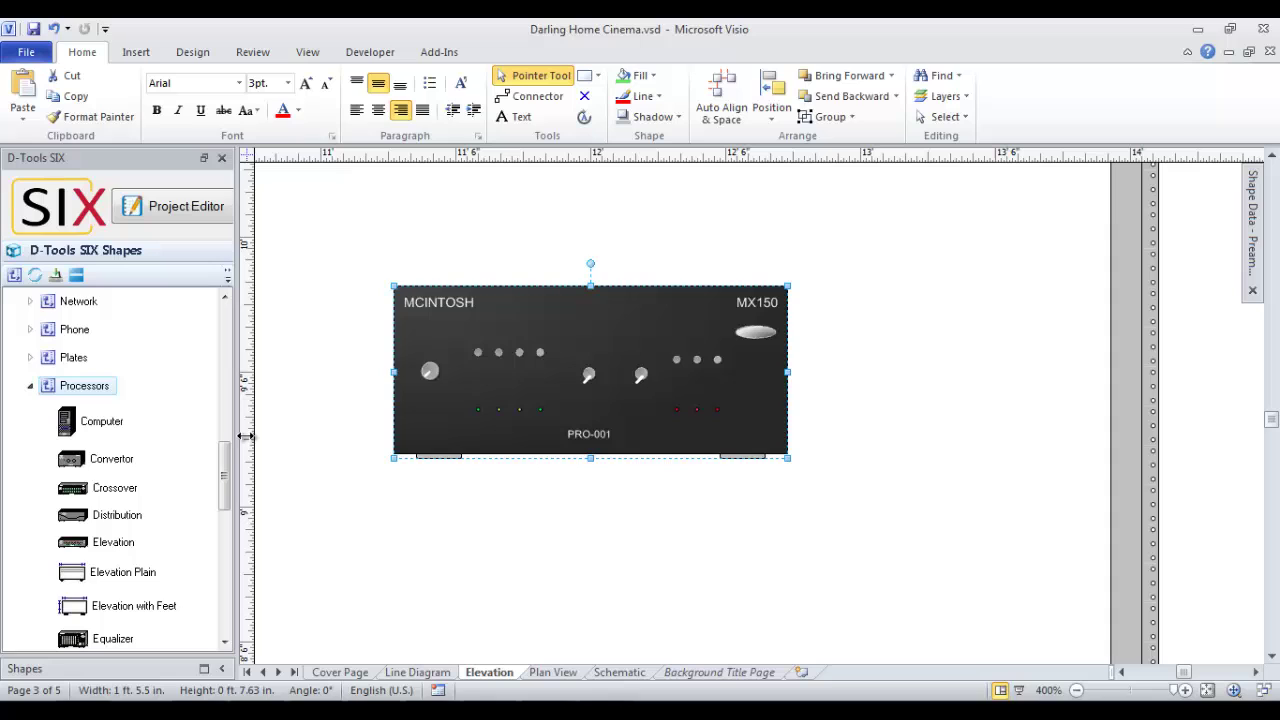
{"action": "left_click_drag", "start_coordinate": [226, 457], "coordinate": [225, 503]}
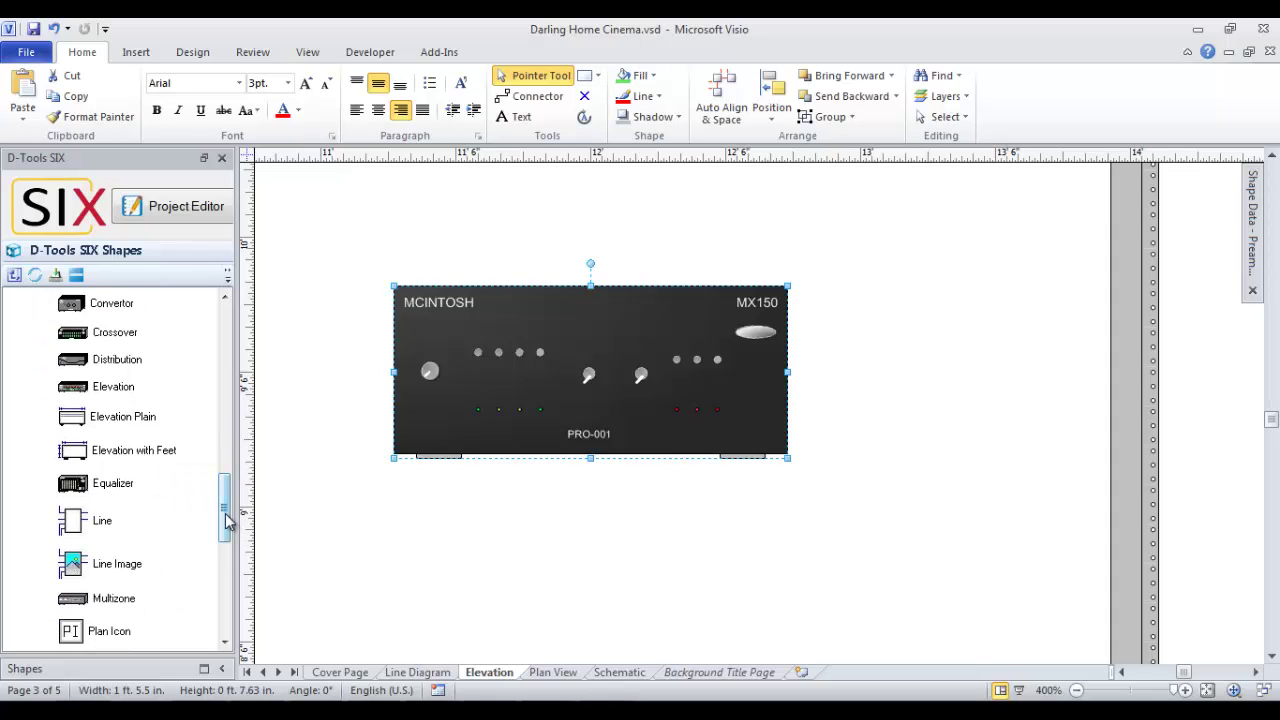
{"action": "left_click_drag", "start_coordinate": [228, 509], "coordinate": [226, 548]}
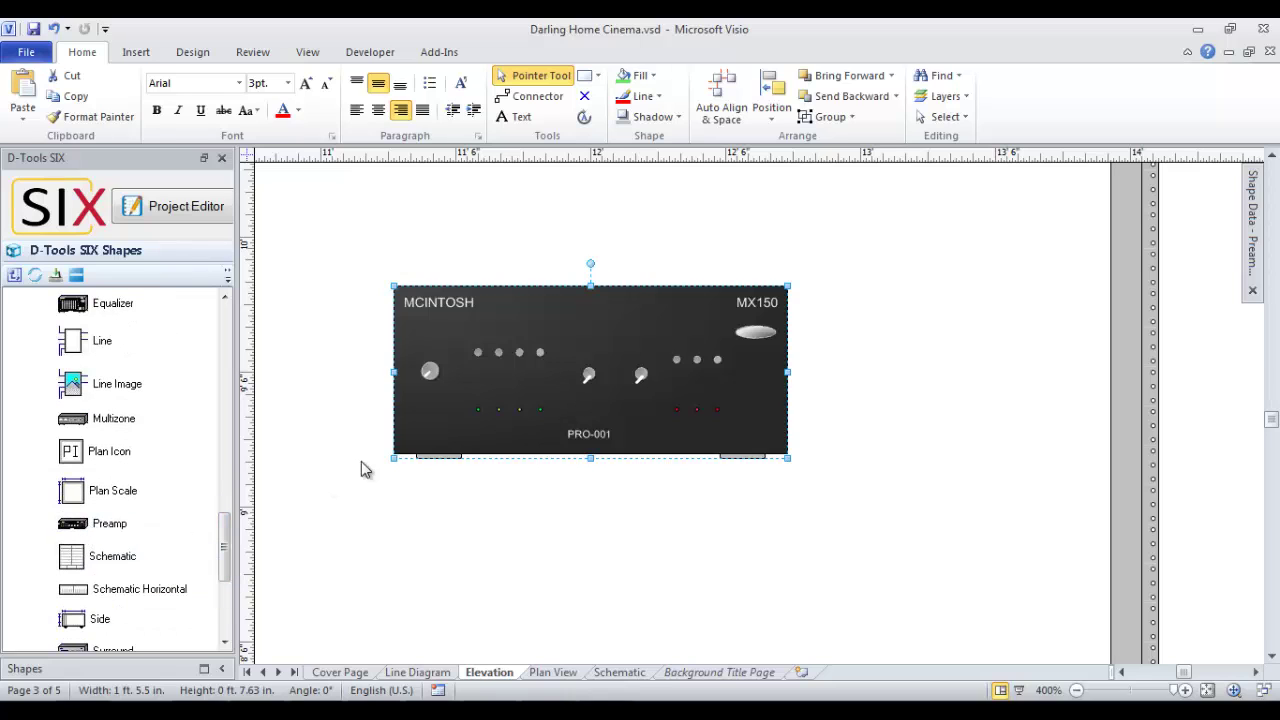
{"action": "left_click_drag", "start_coordinate": [229, 557], "coordinate": [240, 503]}
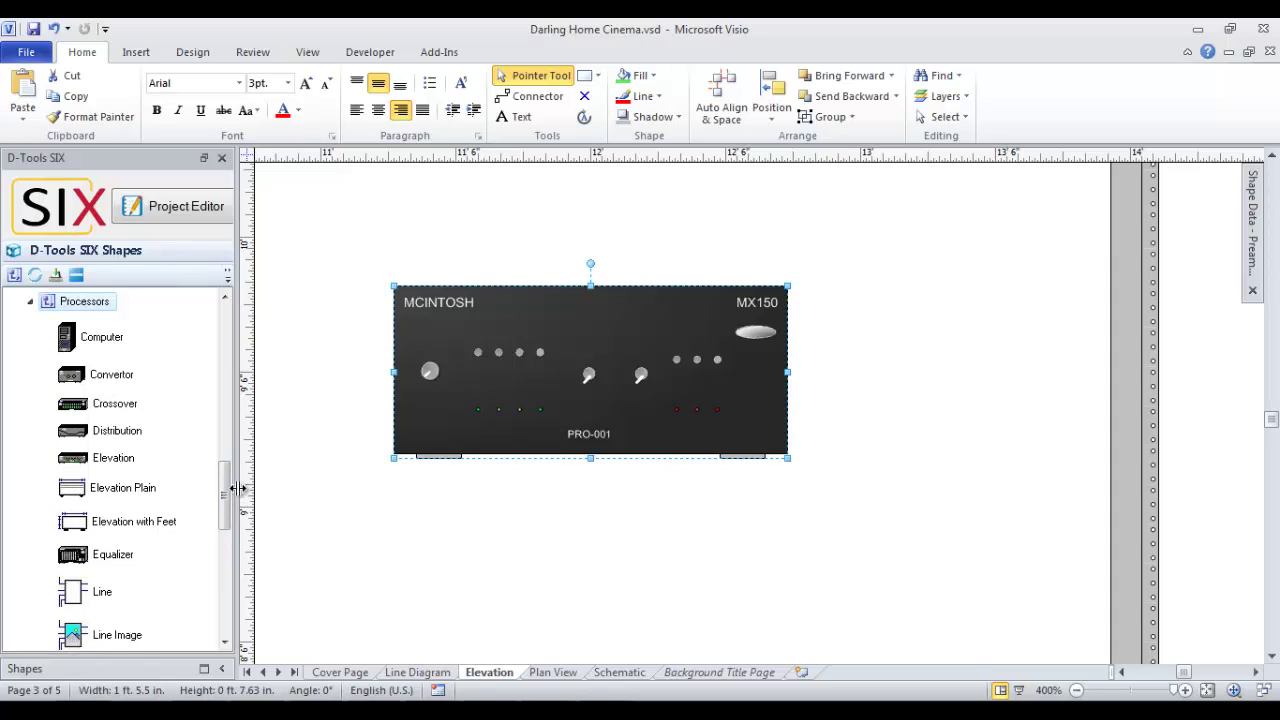
- Change the MX150 processor's shape to Equalizer from the Processors category, saving it as the default shape in the catalog
{"action": "right_click", "coordinate": [597, 339]}
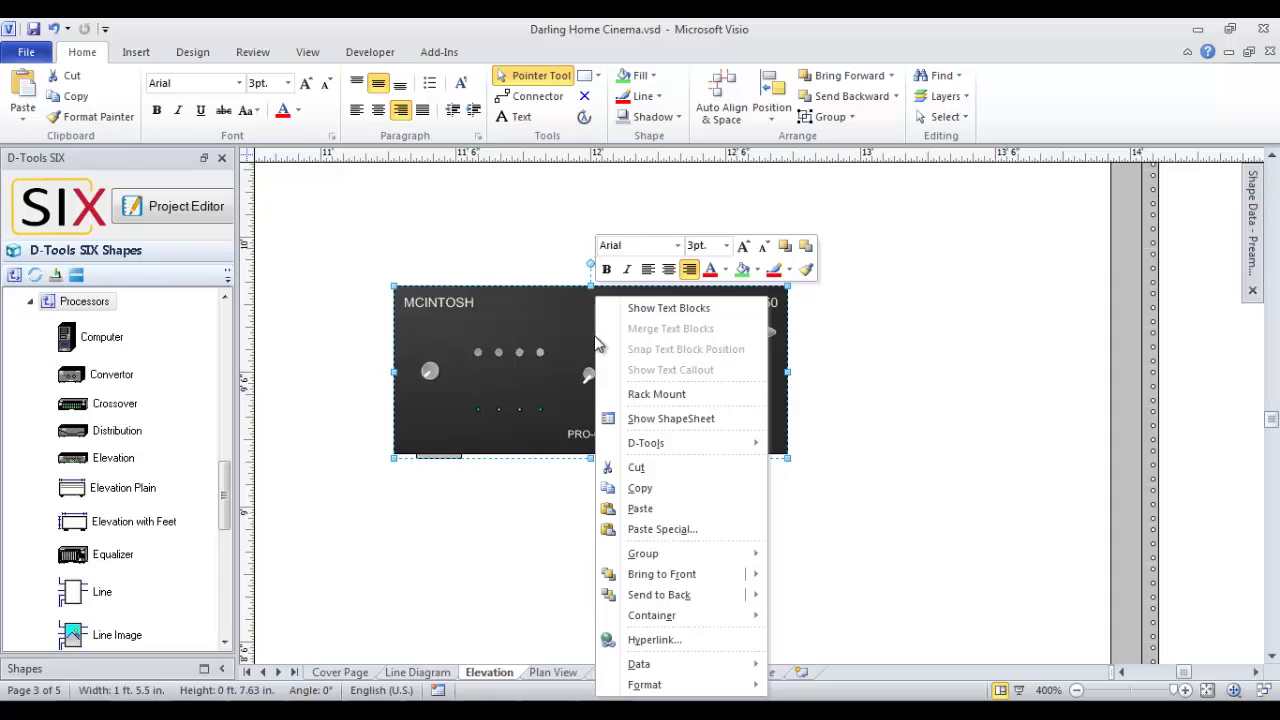
{"action": "mouse_move", "coordinate": [660, 448]}
{"action": "mouse_move", "coordinate": [820, 553]}
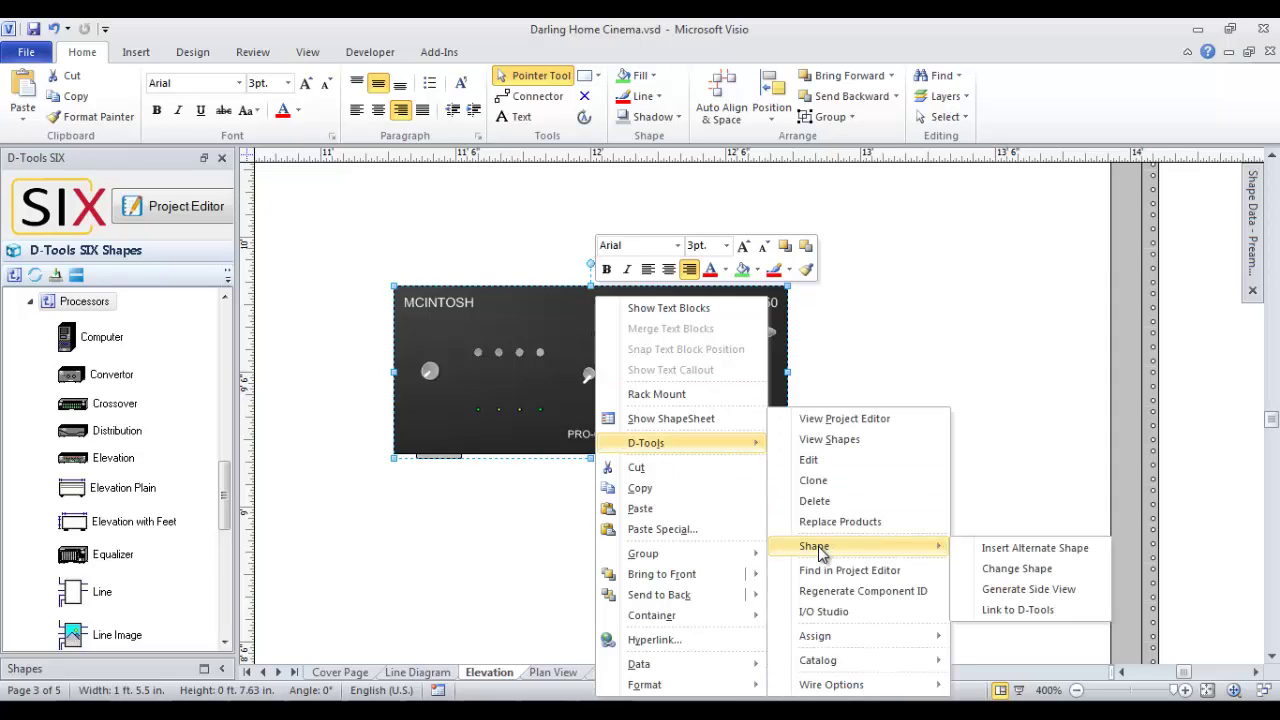
{"action": "left_click", "coordinate": [1008, 569]}
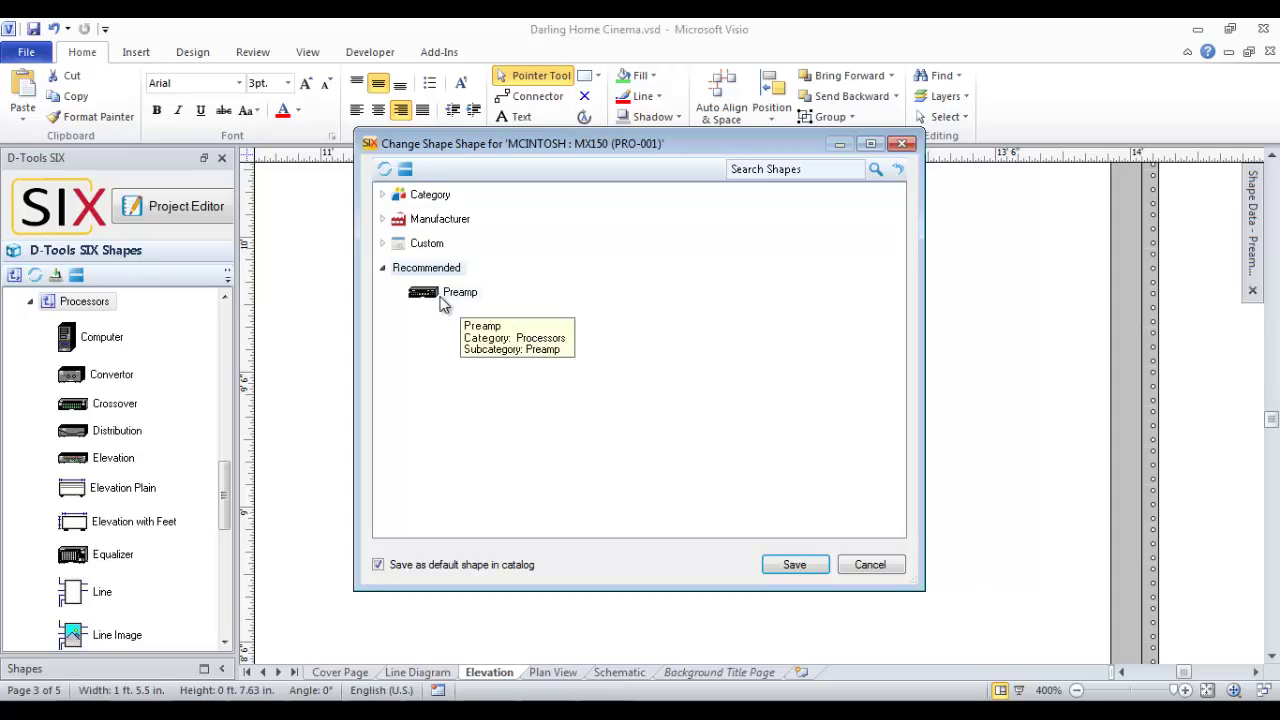
{"action": "left_click", "coordinate": [383, 196]}
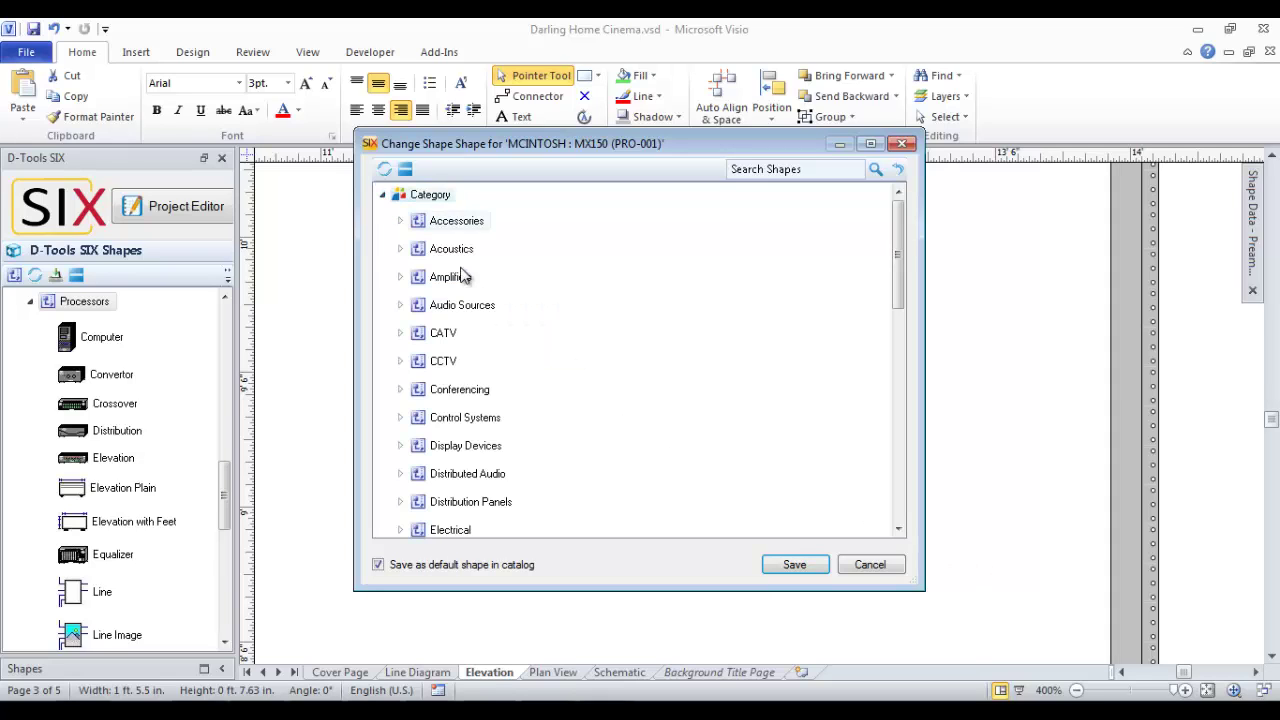
{"action": "scroll", "coordinate": [554, 360], "scroll_direction": "down", "scroll_amount": 3}
{"action": "scroll", "coordinate": [560, 361], "scroll_direction": "down", "scroll_amount": 1}
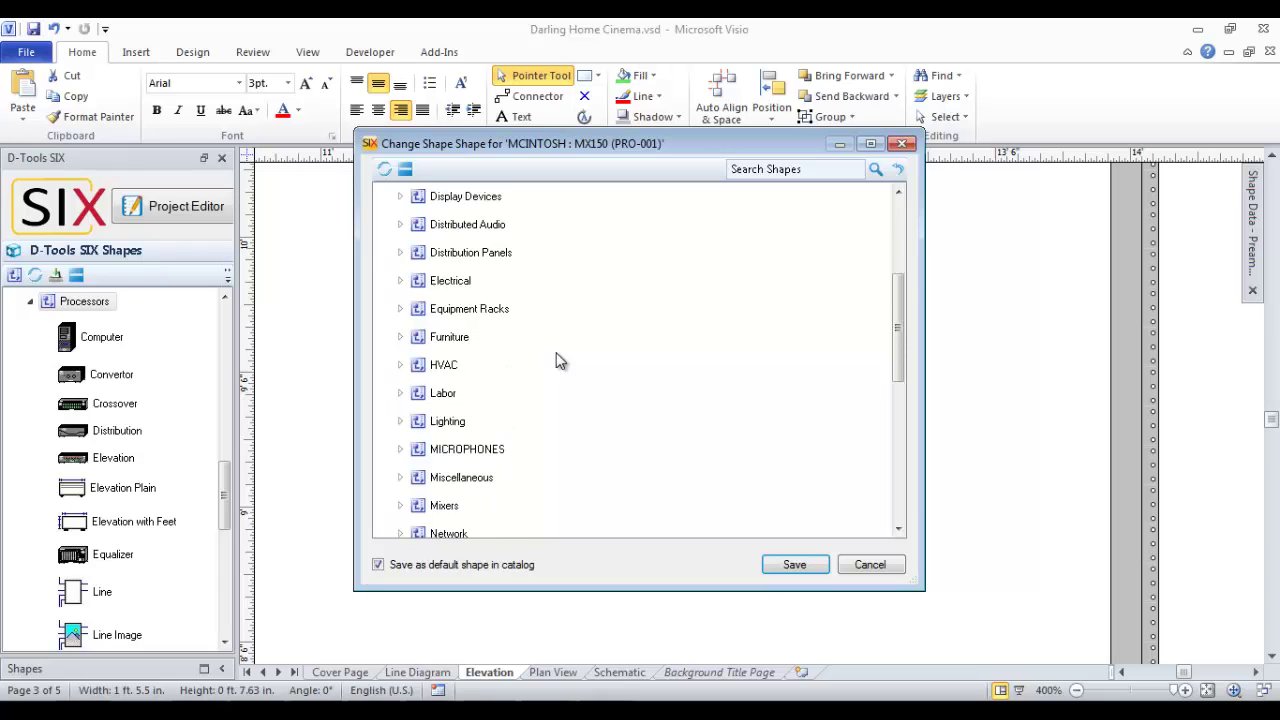
{"action": "scroll", "coordinate": [560, 361], "scroll_direction": "down", "scroll_amount": 2}
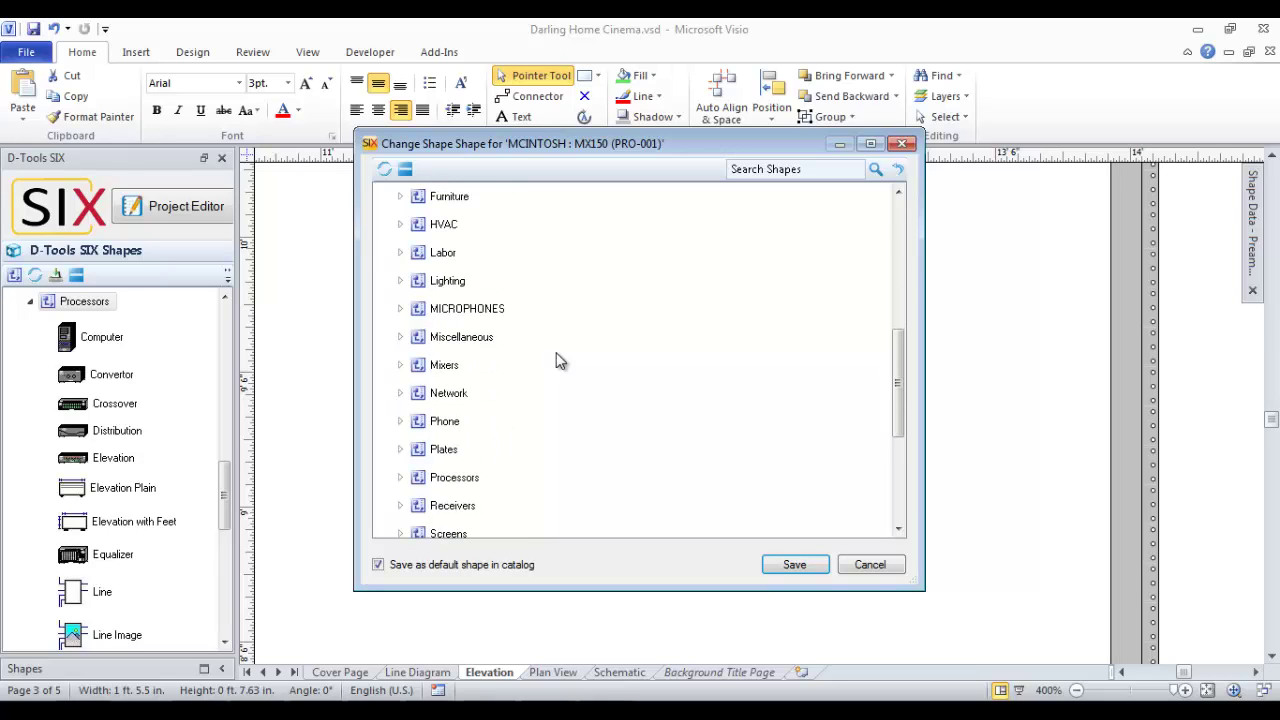
{"action": "scroll", "coordinate": [560, 361], "scroll_direction": "down", "scroll_amount": 4}
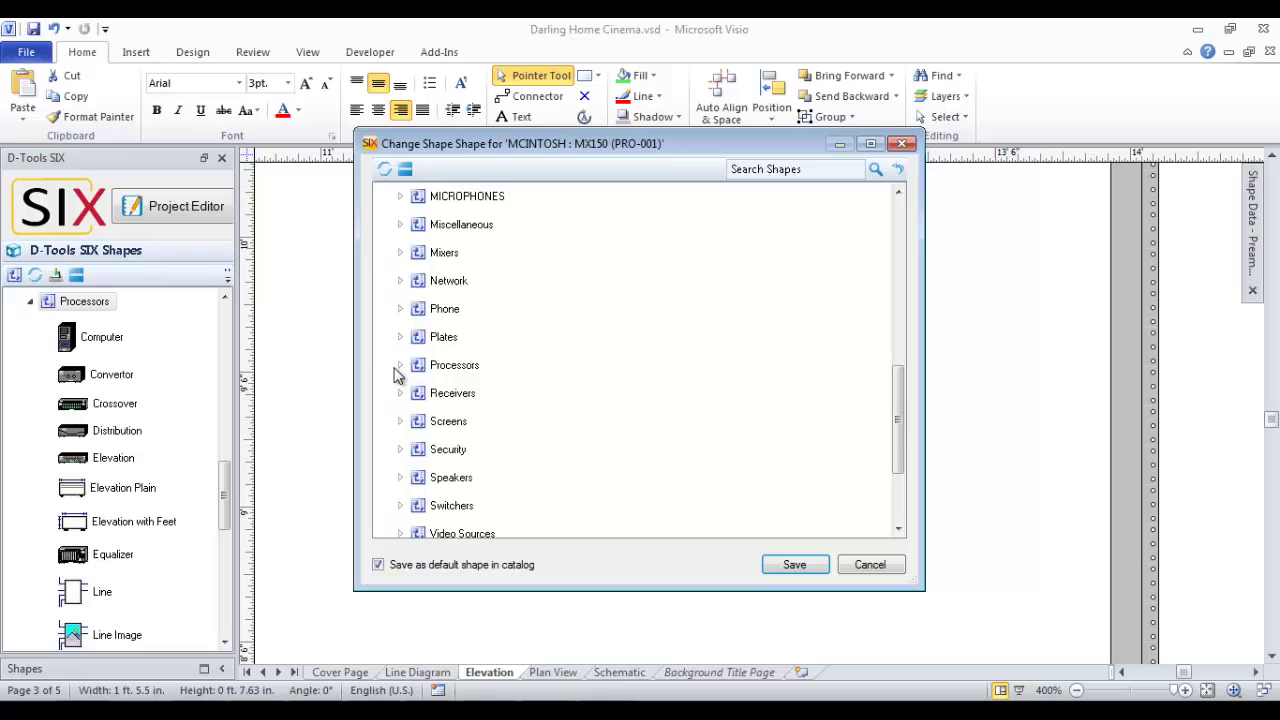
{"action": "left_click", "coordinate": [402, 365]}
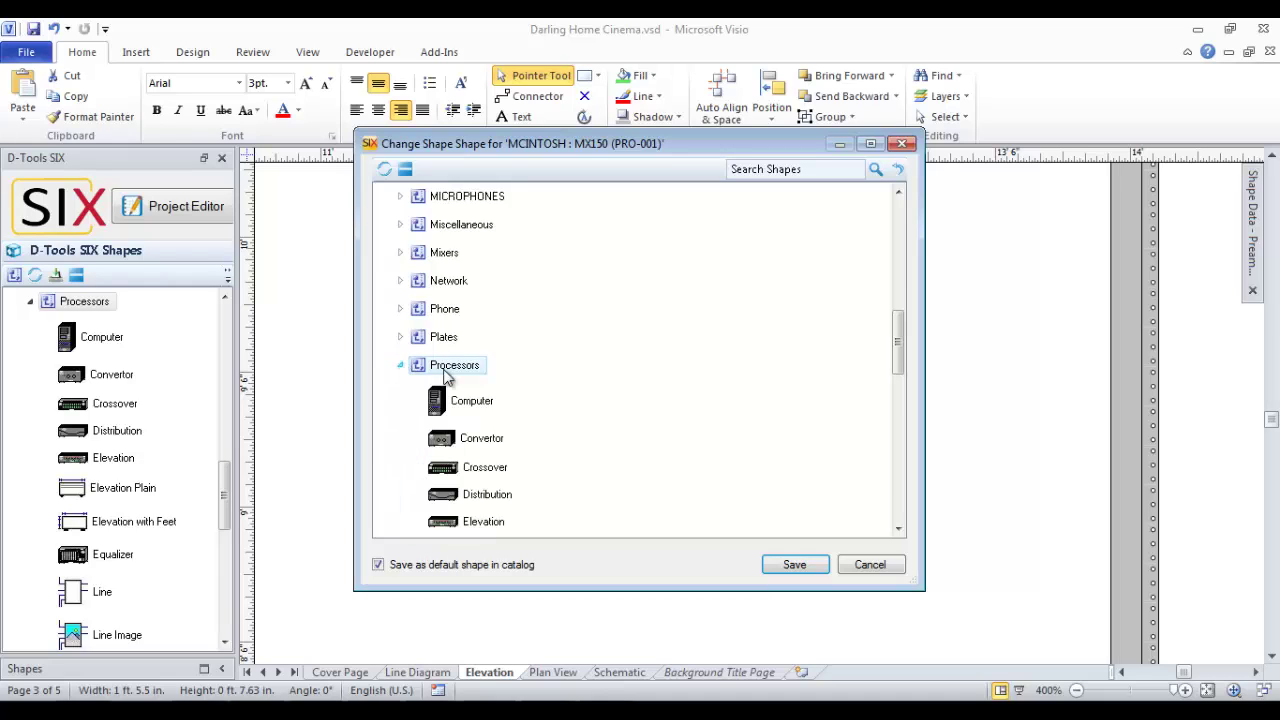
{"action": "scroll", "coordinate": [491, 383], "scroll_direction": "down", "scroll_amount": 3}
{"action": "scroll", "coordinate": [648, 452], "scroll_direction": "down", "scroll_amount": 1}
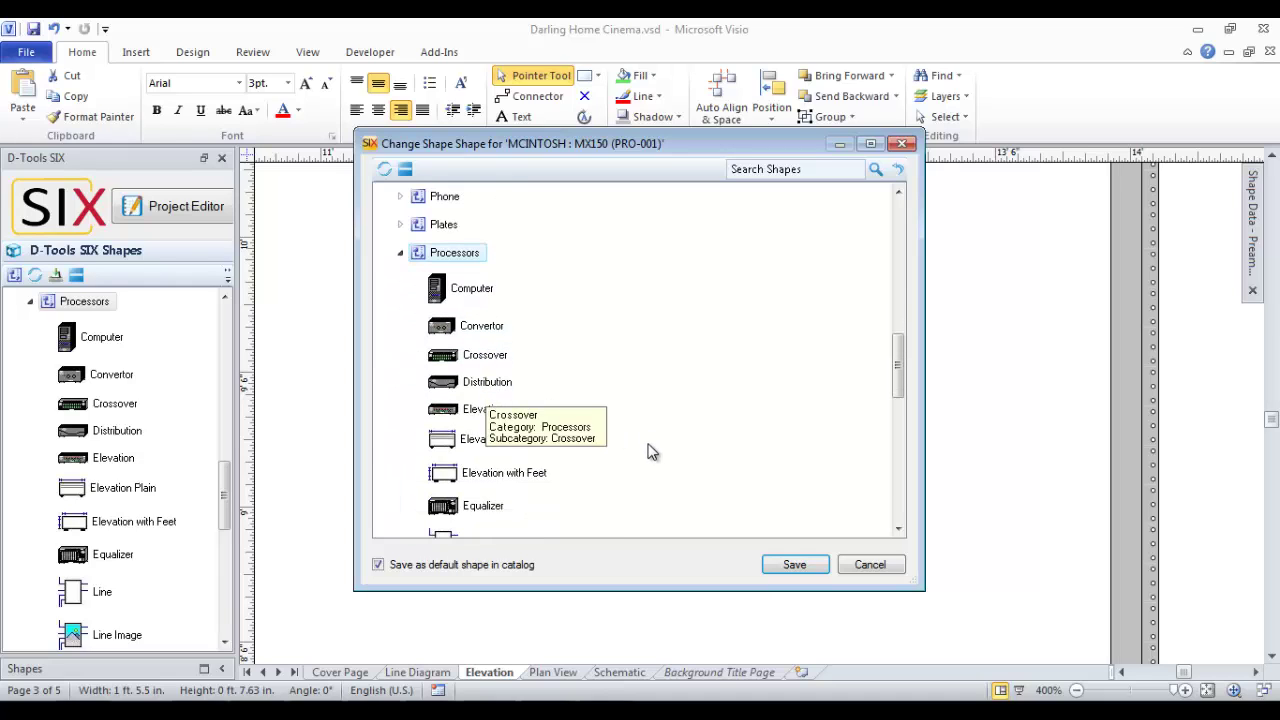
{"action": "left_click", "coordinate": [483, 506]}
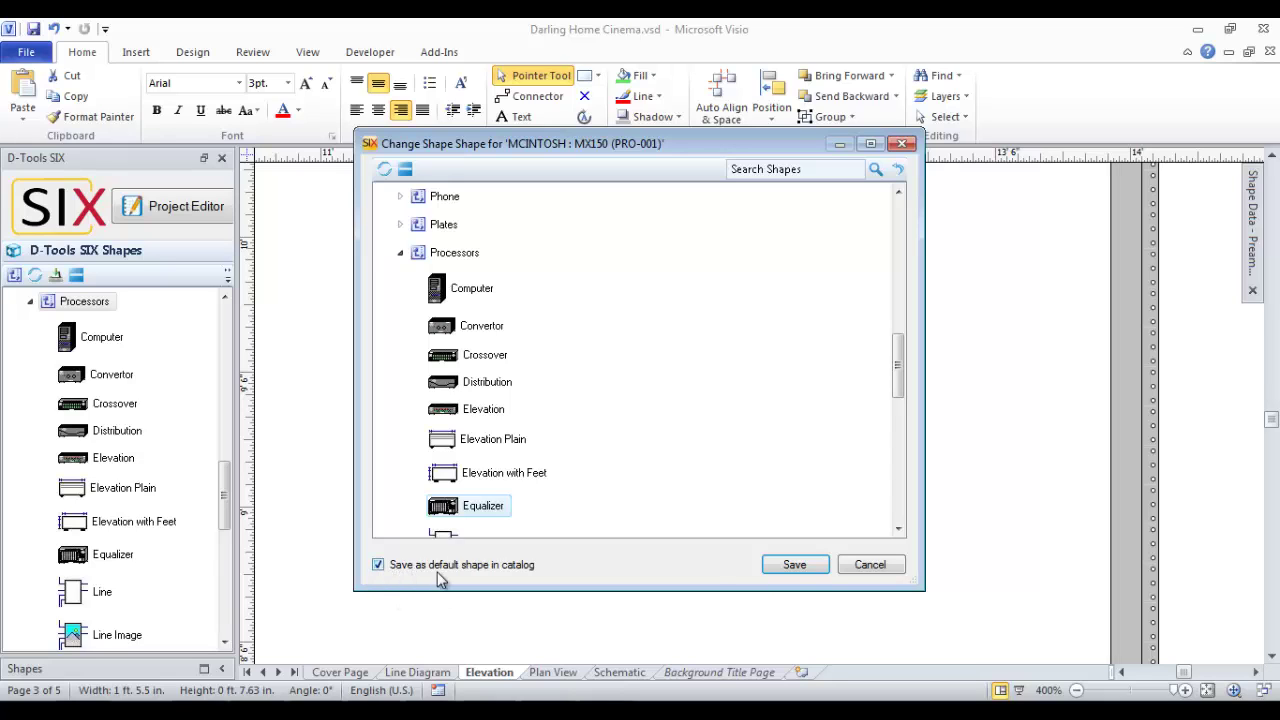
{"action": "left_click", "coordinate": [794, 566]}
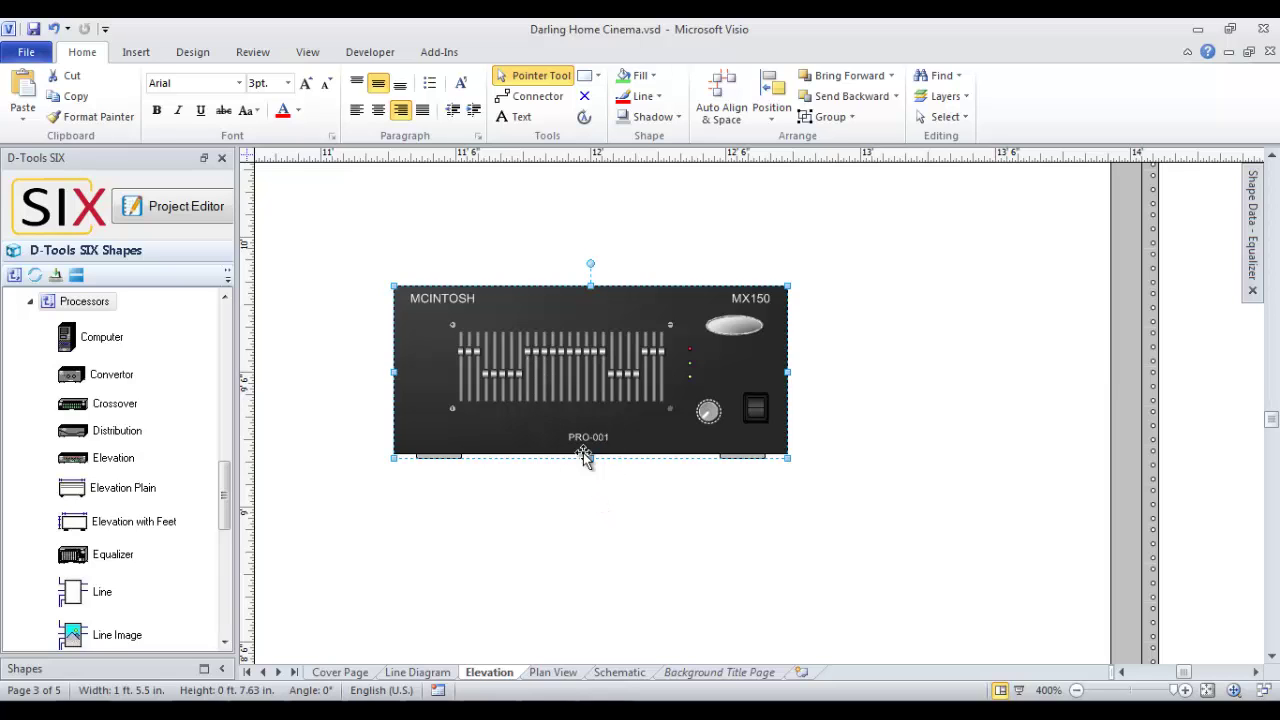
- Check which Visio shape is assigned to the MX150's elevation view in its product's shapes and blocks settings
{"action": "double_click", "coordinate": [571, 376]}
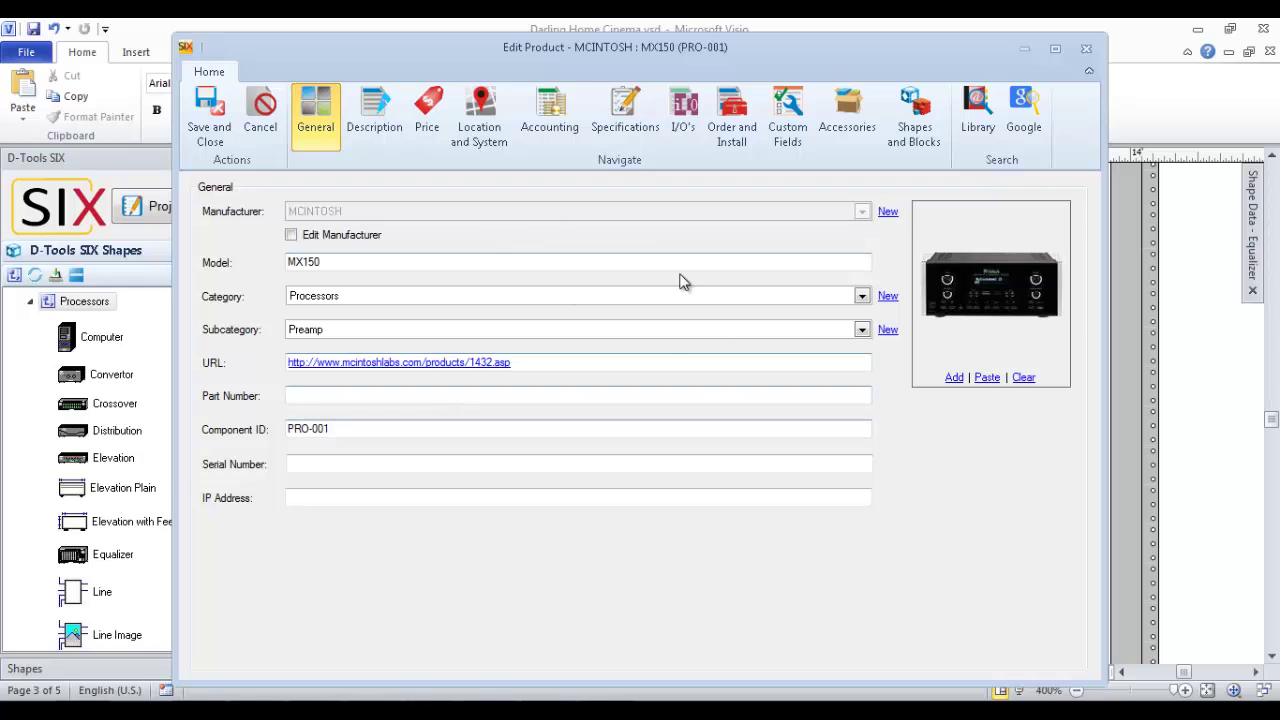
{"action": "left_click", "coordinate": [900, 140]}
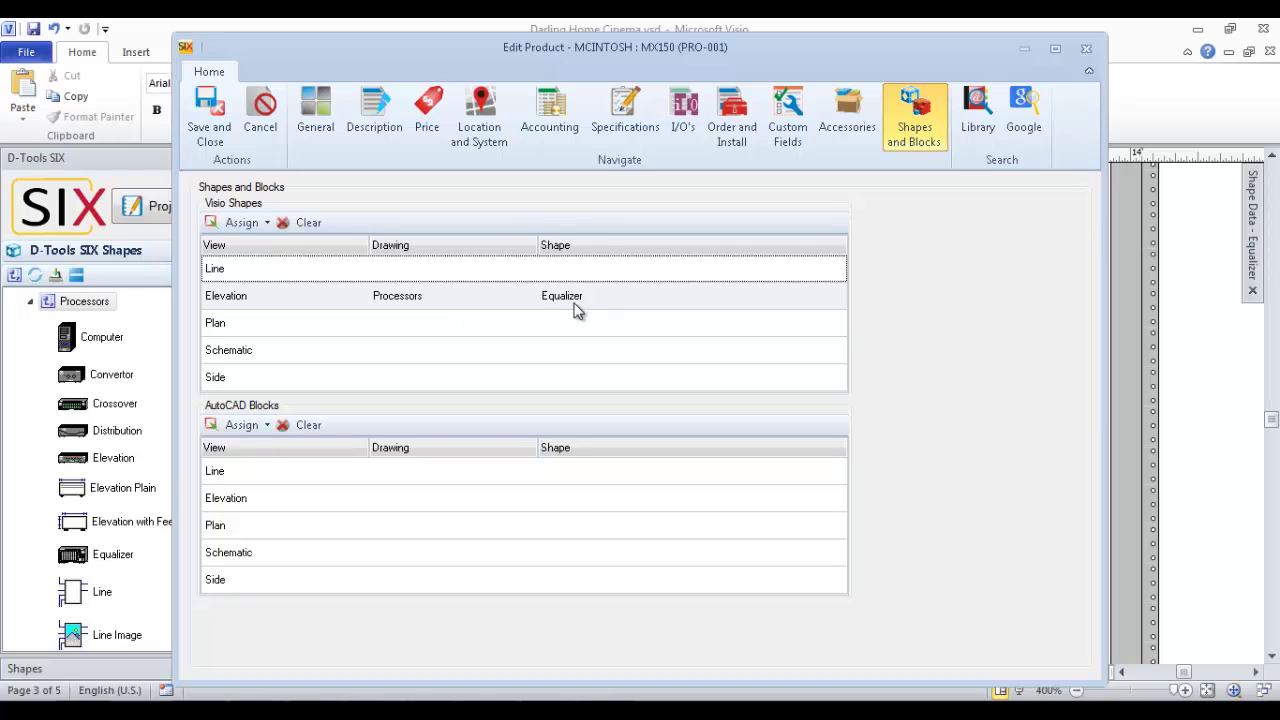
{"action": "left_click", "coordinate": [1086, 48]}
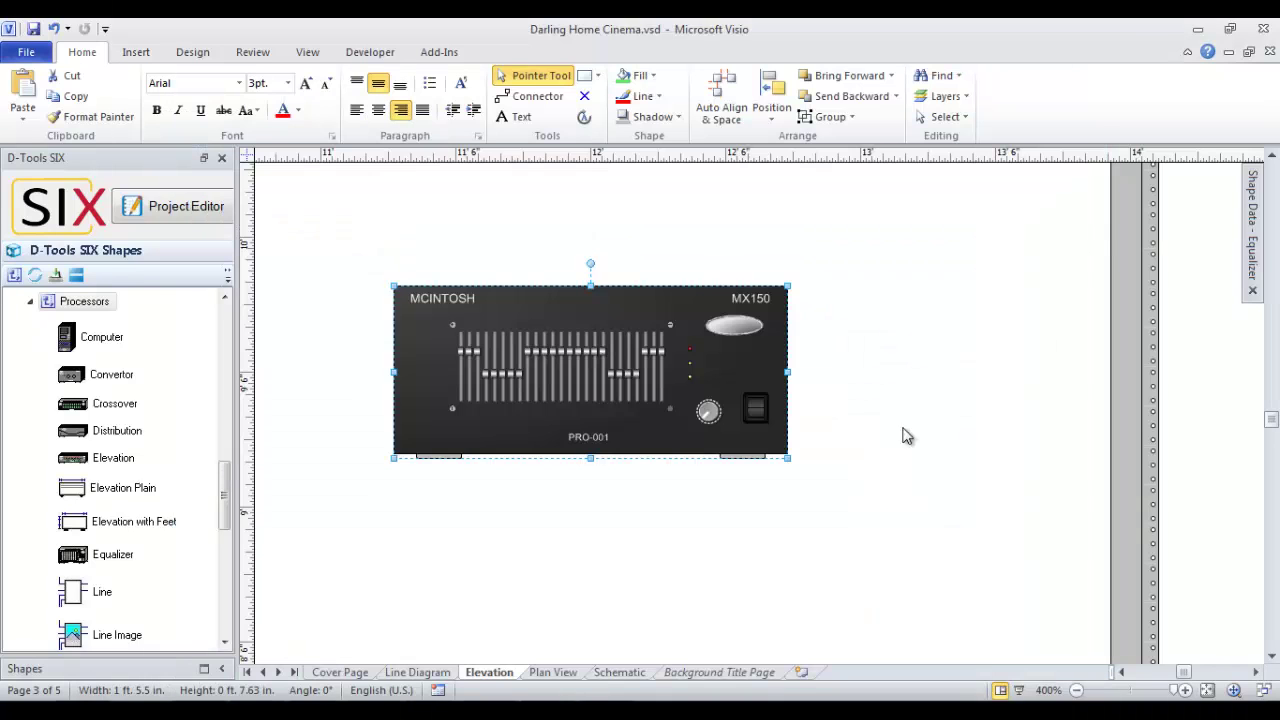
- Rack-mount the MX150 processor and place it between the rails of the equipment rack on the Elevation page
{"action": "right_click", "coordinate": [656, 369]}
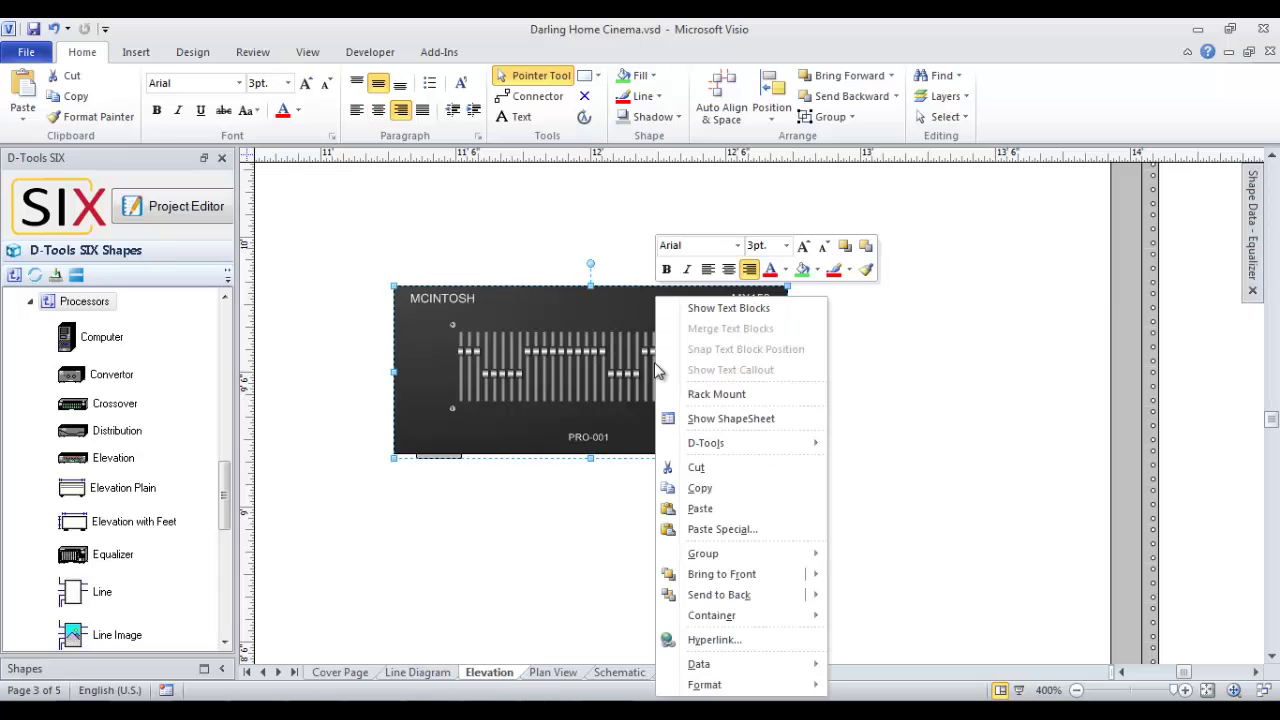
{"action": "left_click", "coordinate": [766, 400]}
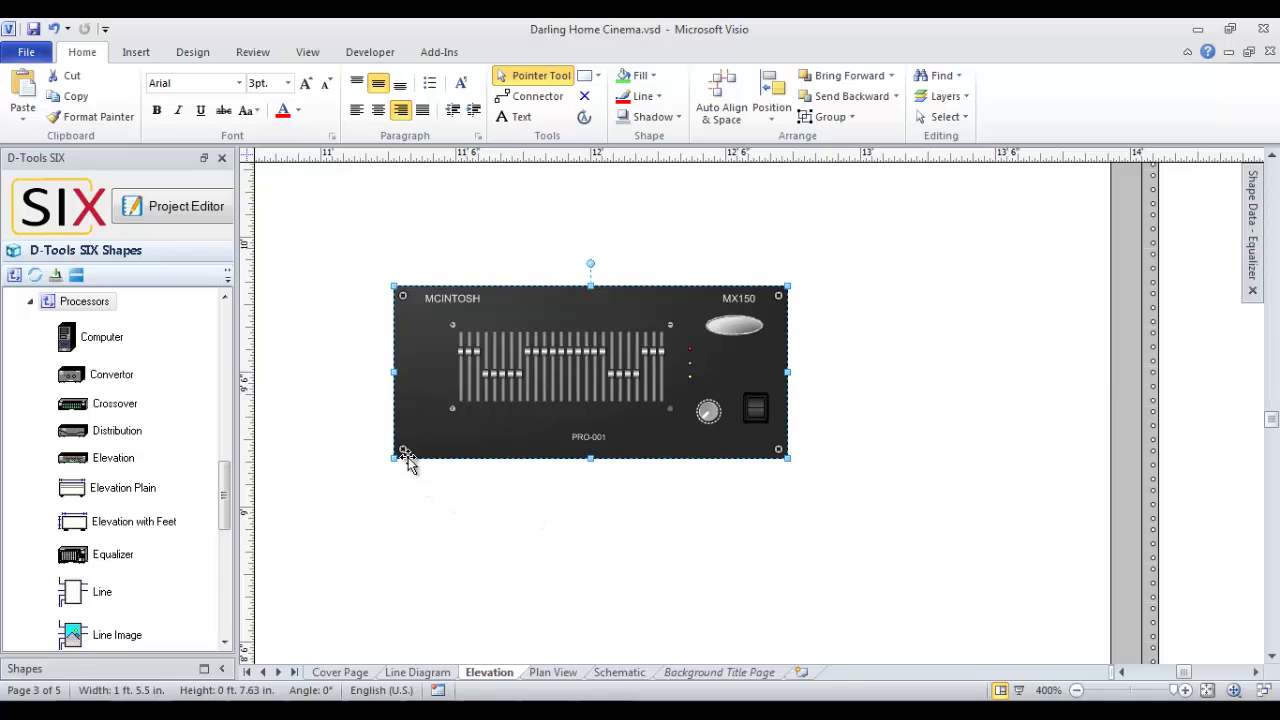
{"action": "left_click", "coordinate": [414, 505]}
{"action": "scroll", "coordinate": [420, 506], "scroll_direction": "down", "scroll_amount": 3, "text": "ctrl"}
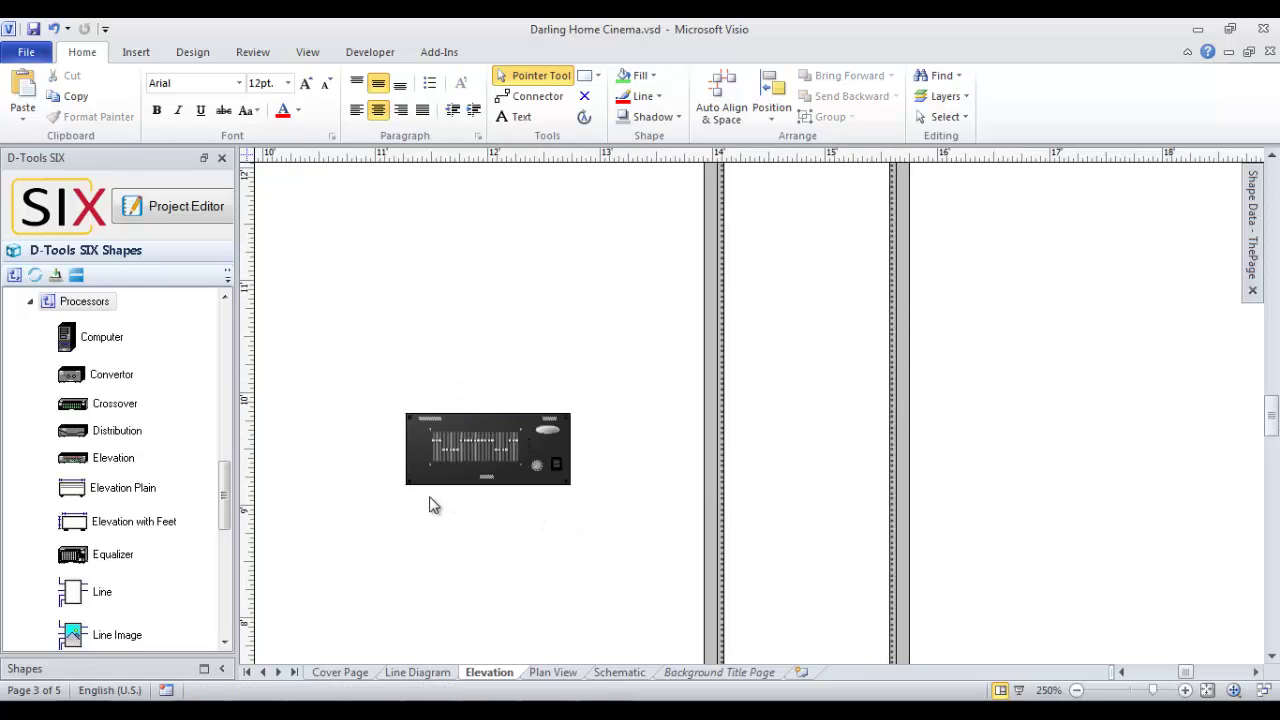
{"action": "left_click_drag", "start_coordinate": [452, 452], "coordinate": [777, 431]}
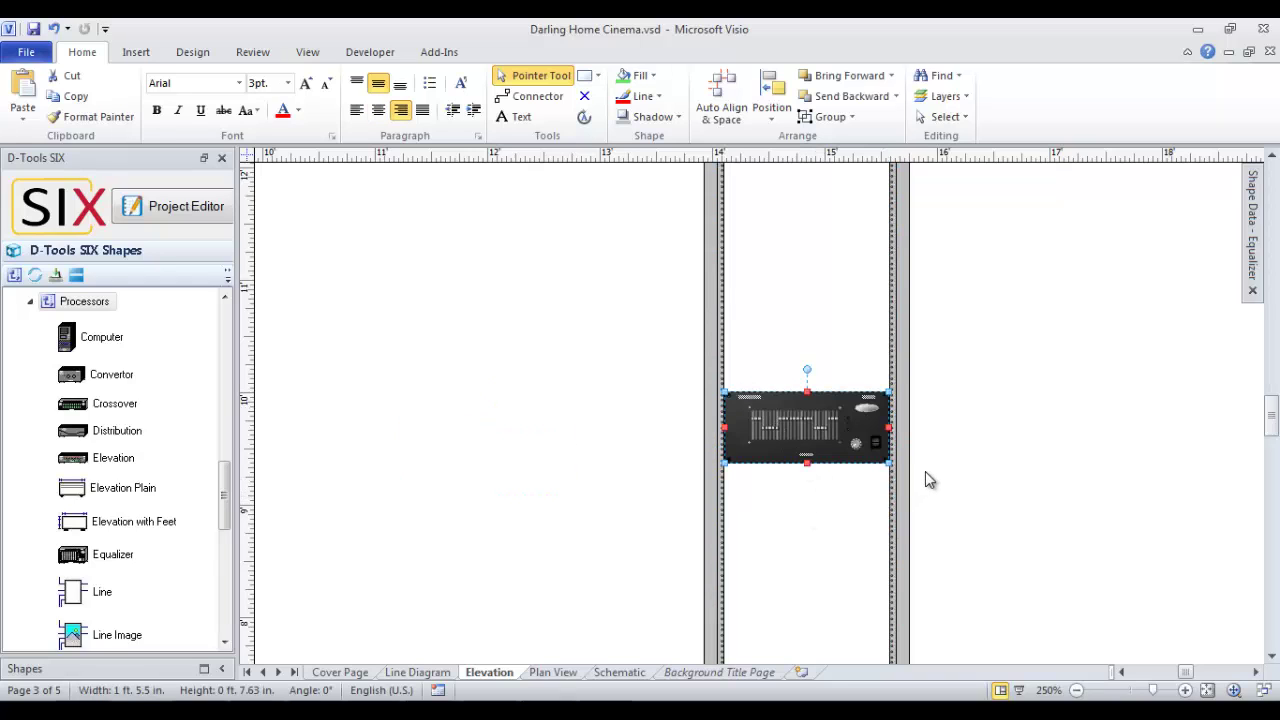
{"action": "scroll", "coordinate": [925, 471], "scroll_direction": "up", "scroll_amount": 2}
{"action": "scroll", "coordinate": [745, 539], "scroll_direction": "down", "scroll_amount": 2}
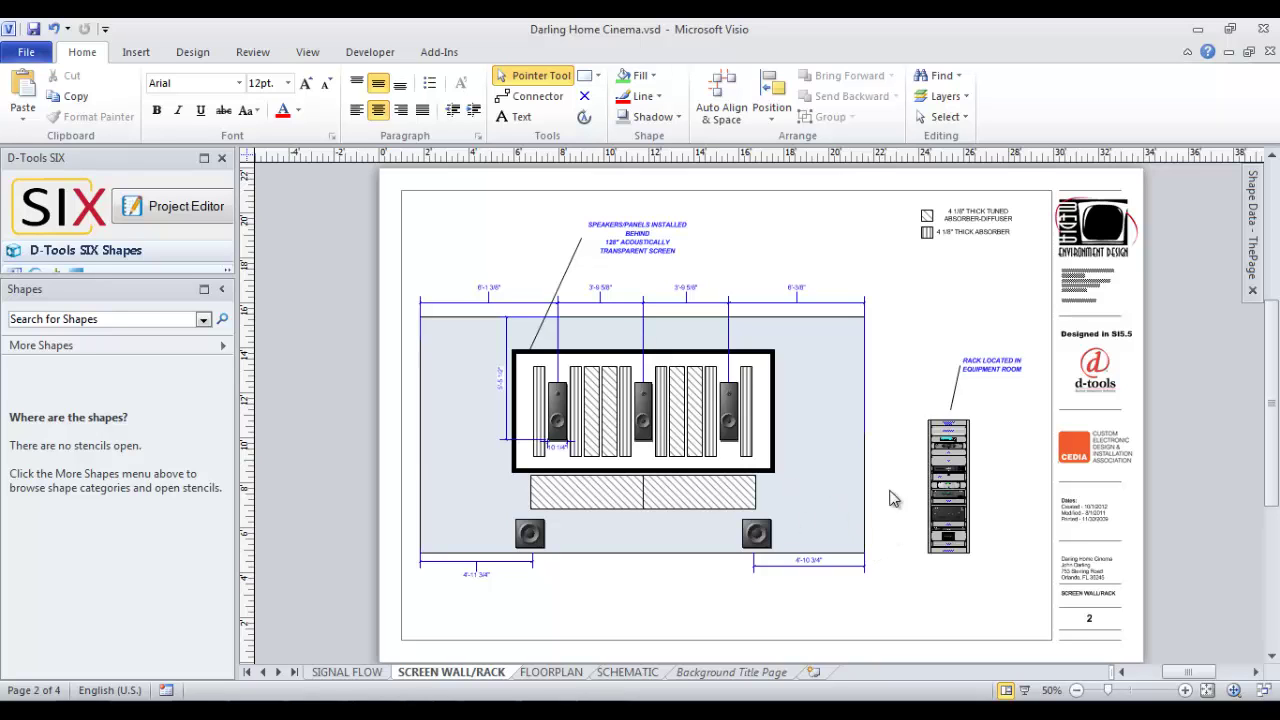
- Examine the populated equipment rack on the SCREEN WALL/RACK page and switch to the Fitness Center.vsd elevation drawing
{"action": "scroll", "coordinate": [962, 487], "scroll_direction": "up", "scroll_amount": 4, "text": "ctrl"}
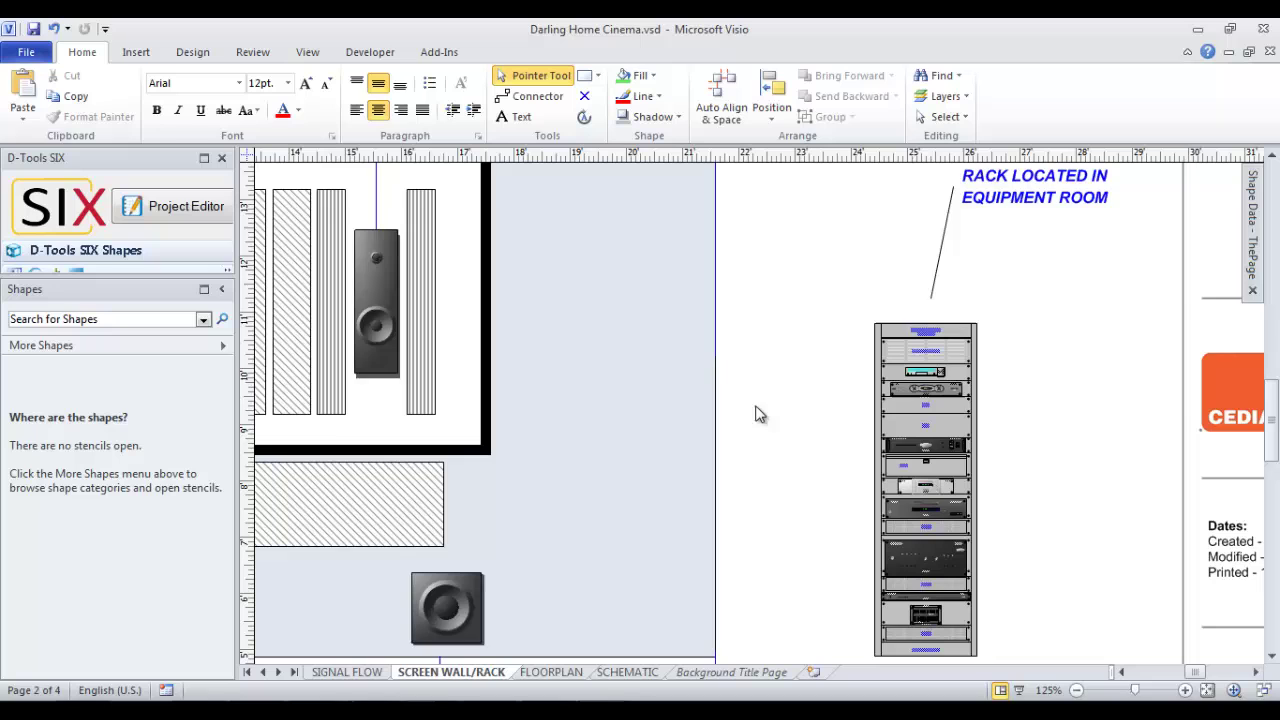
{"action": "scroll", "coordinate": [968, 520], "scroll_direction": "up", "scroll_amount": 2, "text": "ctrl"}
{"action": "scroll", "coordinate": [963, 530], "scroll_direction": "down", "scroll_amount": 1, "text": "ctrl"}
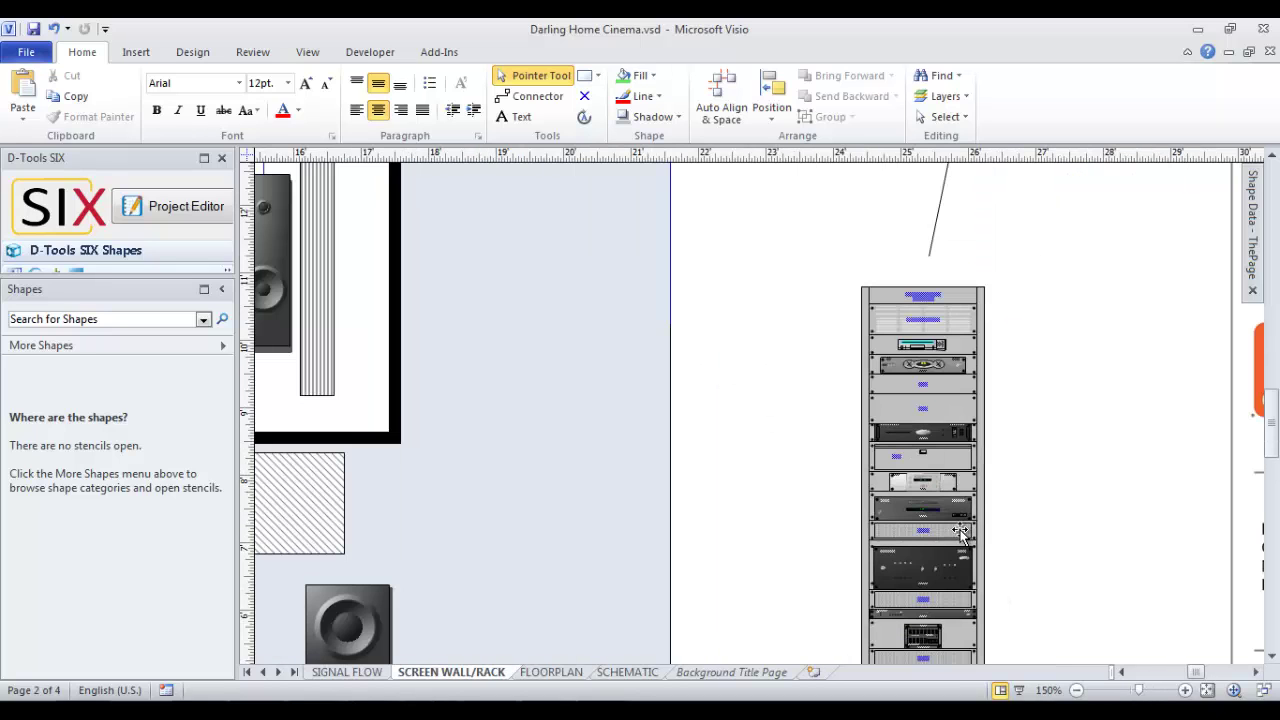
{"action": "scroll", "coordinate": [847, 539], "scroll_direction": "down", "scroll_amount": 1, "text": "ctrl"}
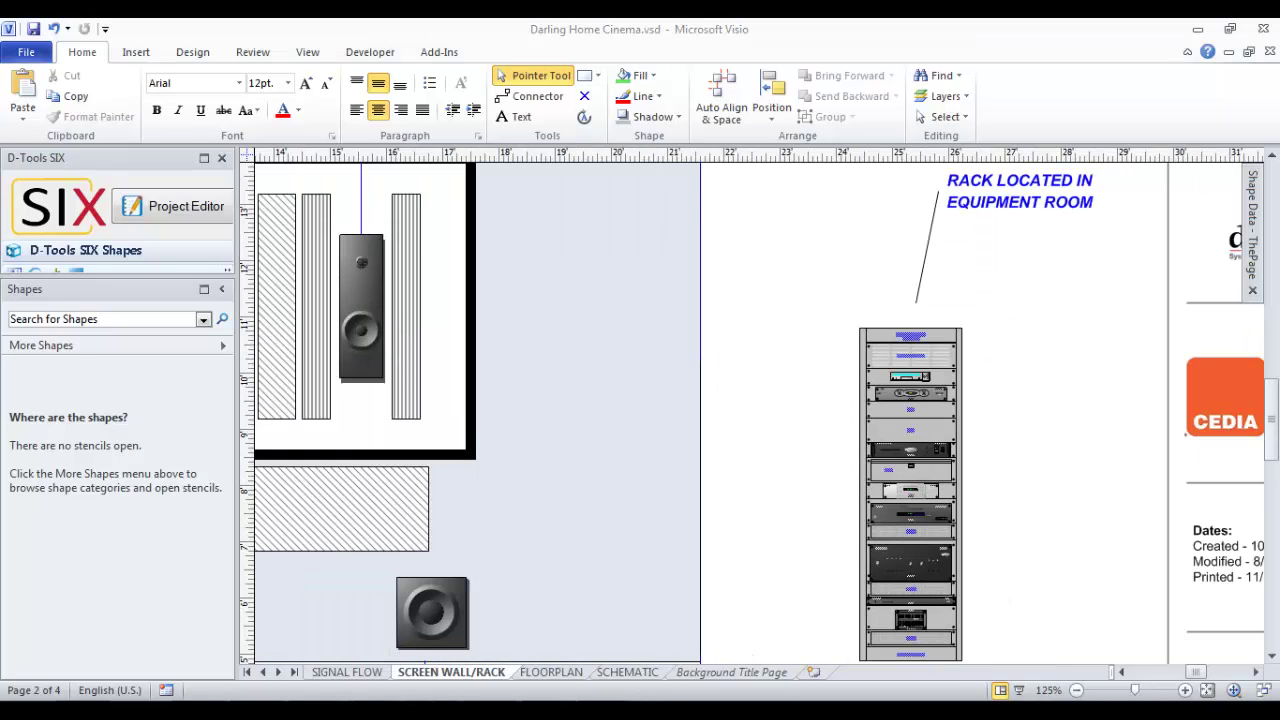
{"action": "mouse_move", "coordinate": [578, 695]}
{"action": "left_click", "coordinate": [530, 646]}
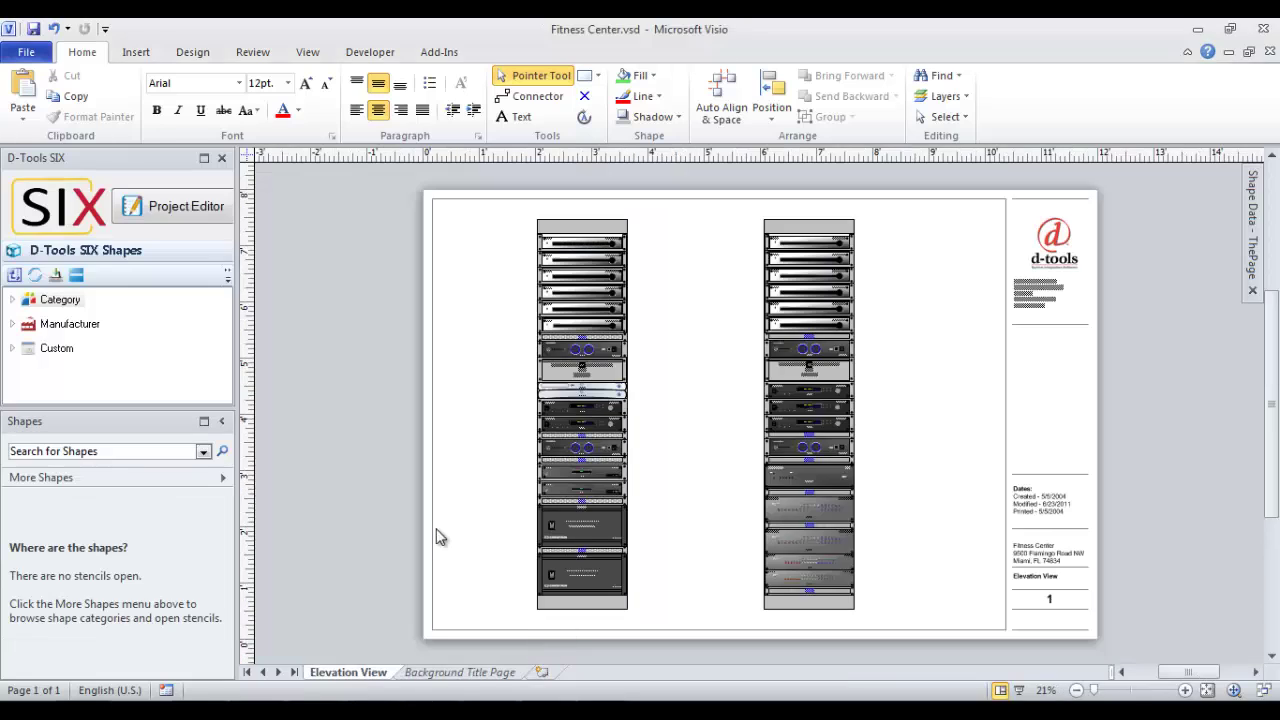